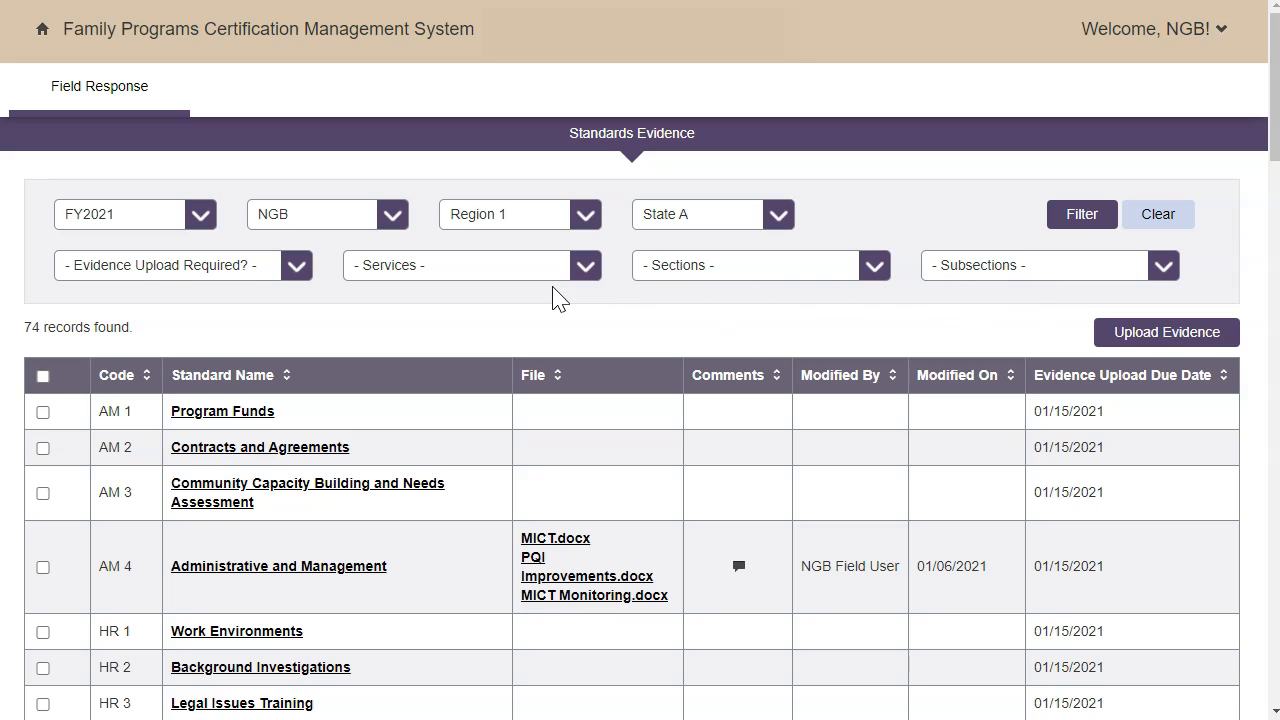
Step: Look through the options of the Evidence Upload Required and Services filters without choosing any
click(300, 280)
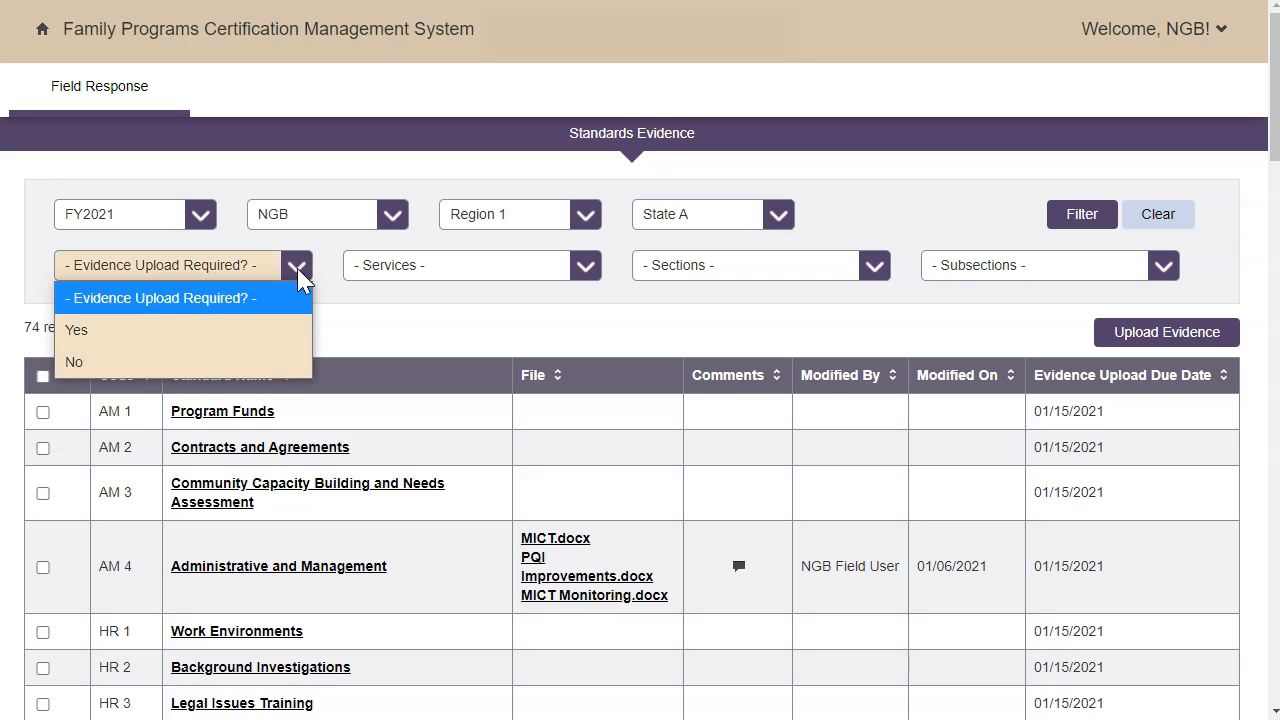
click(300, 278)
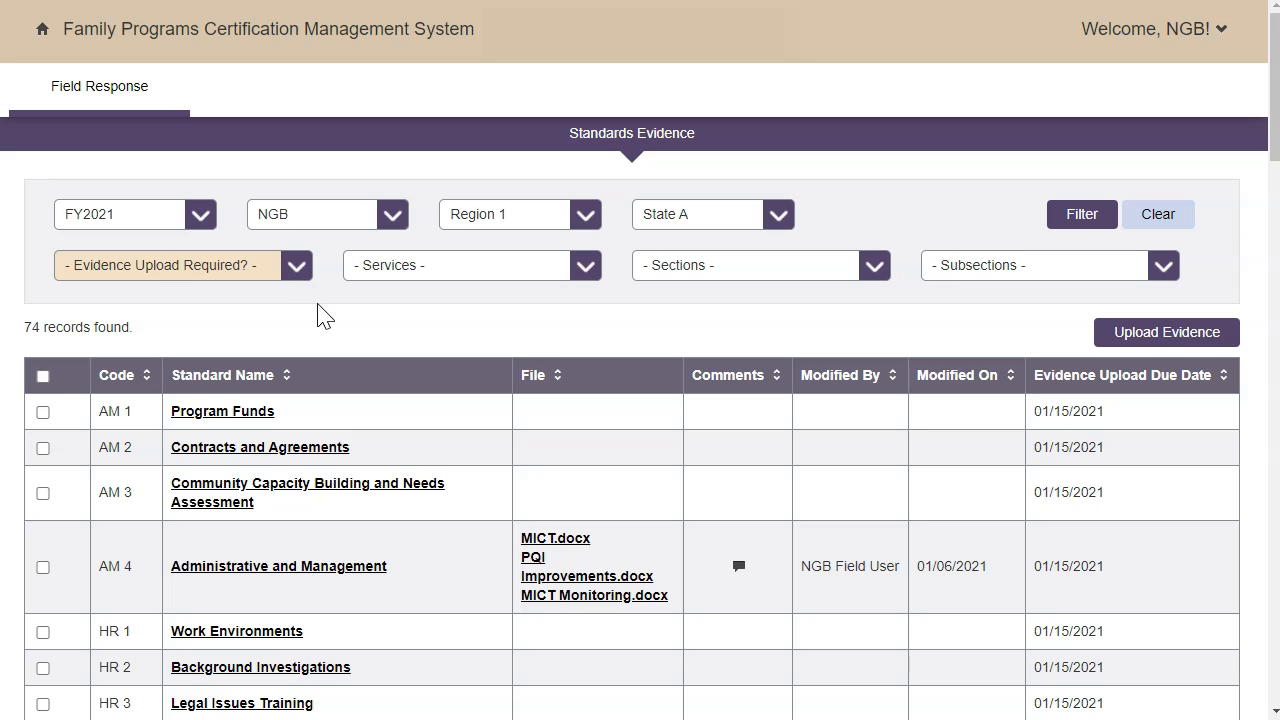
click(320, 315)
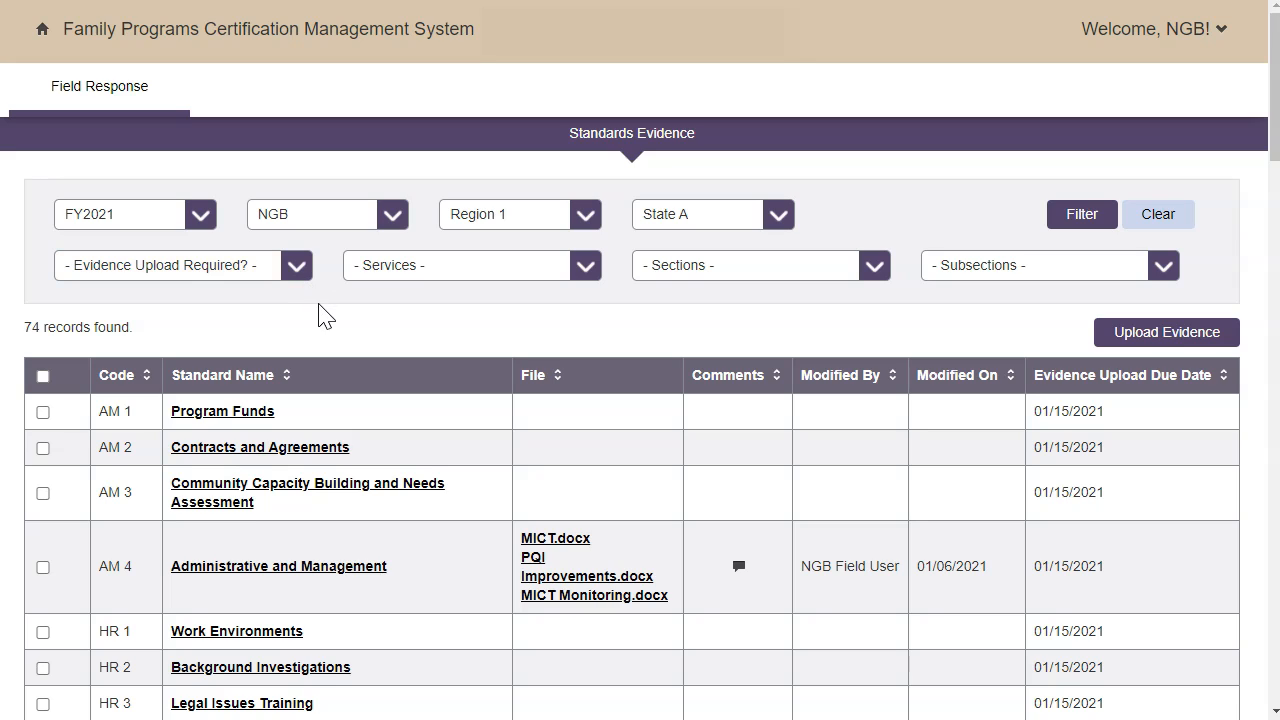
click(587, 279)
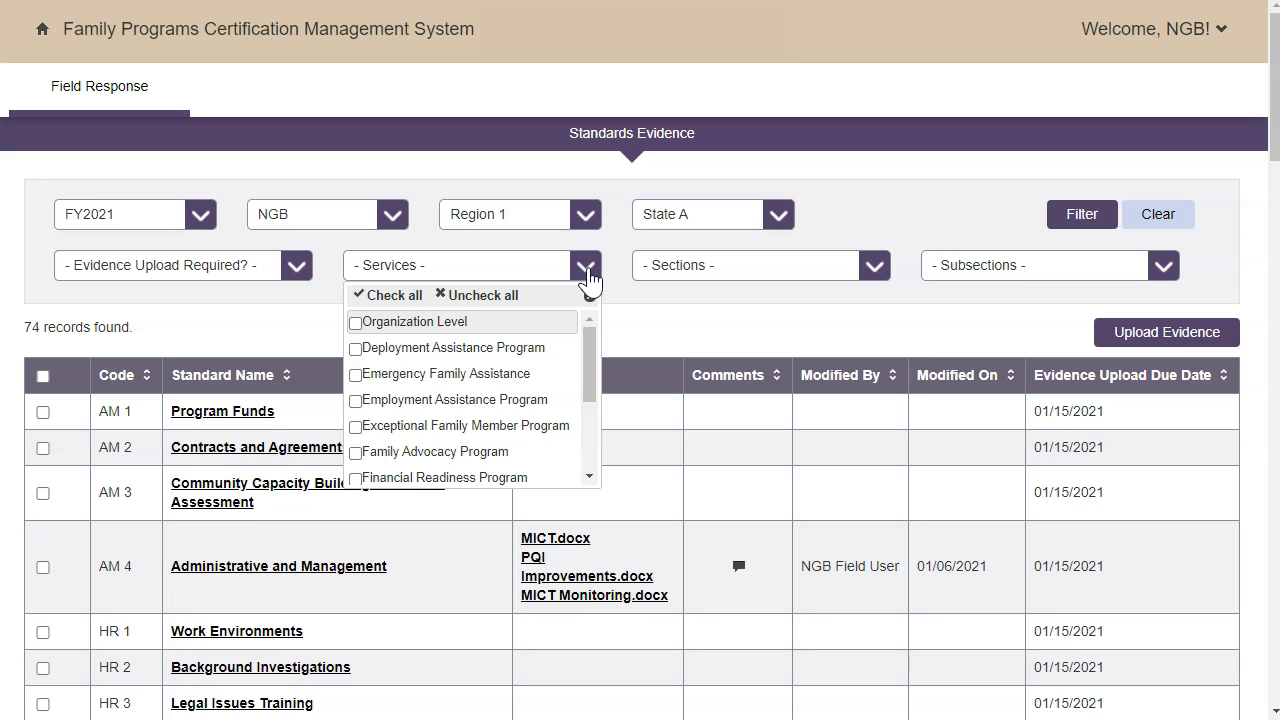
click(589, 272)
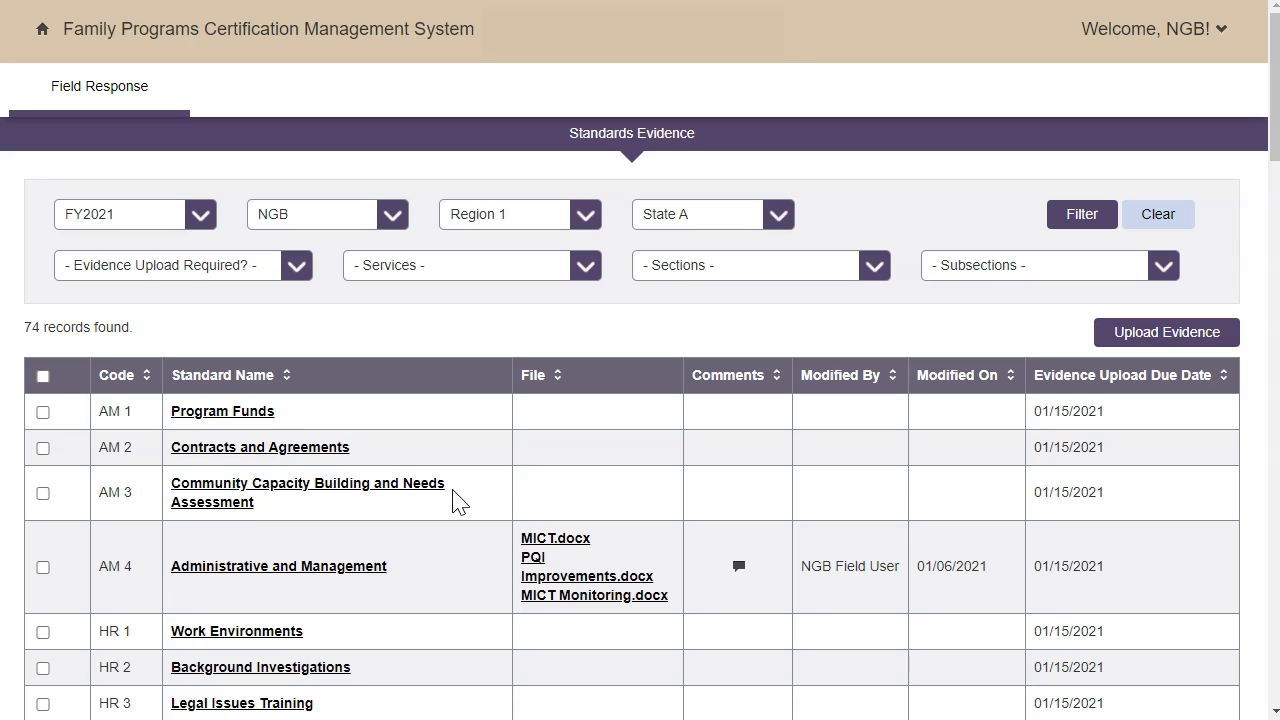
Step: Mark the AM 1 standard and view the evidence comments of the AM 4 standard
click(42, 413)
click(739, 568)
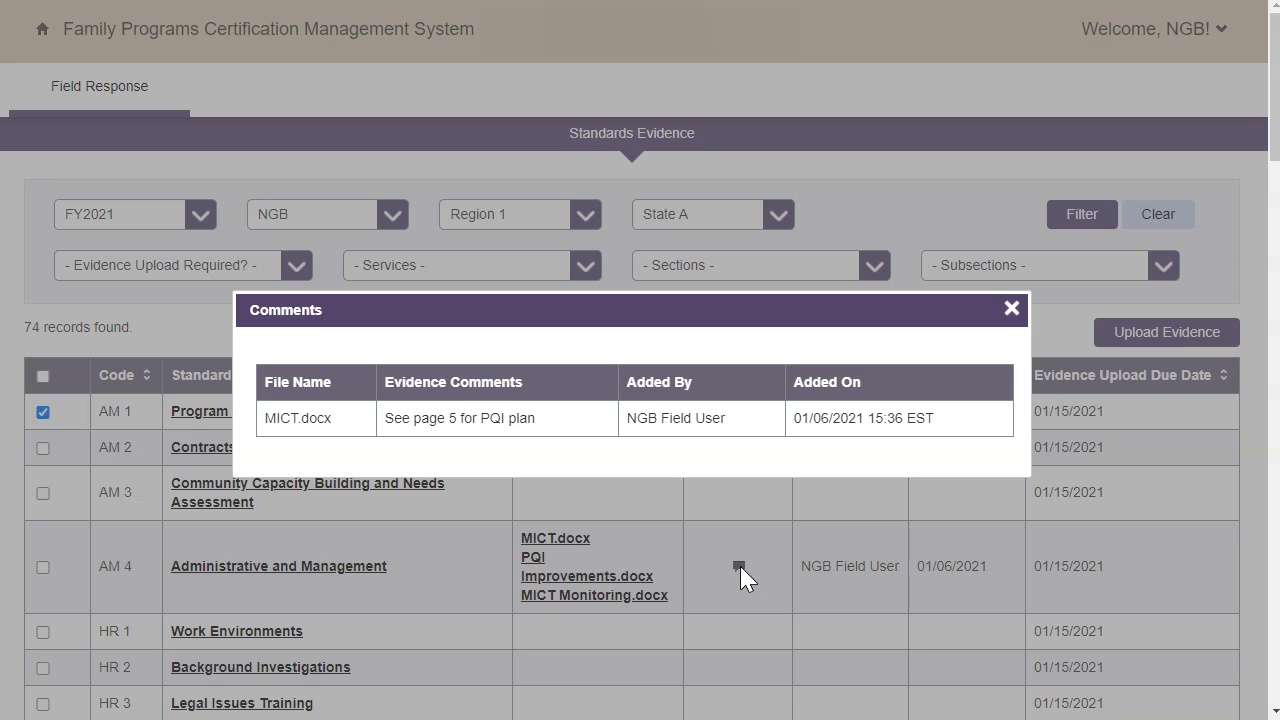
click(1011, 310)
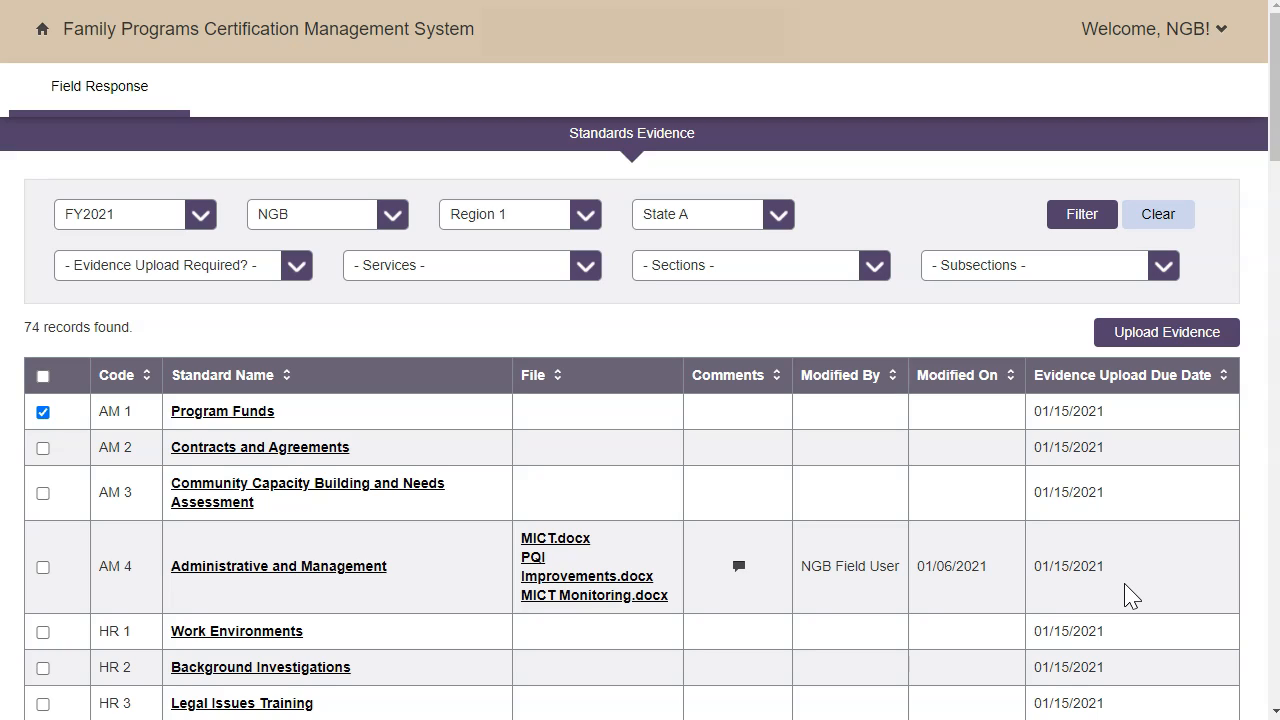
Step: Open the AM 1 Program Funds standard, review its requirements and choose Financial Management Responsibilities.docx as the evidence file
click(236, 412)
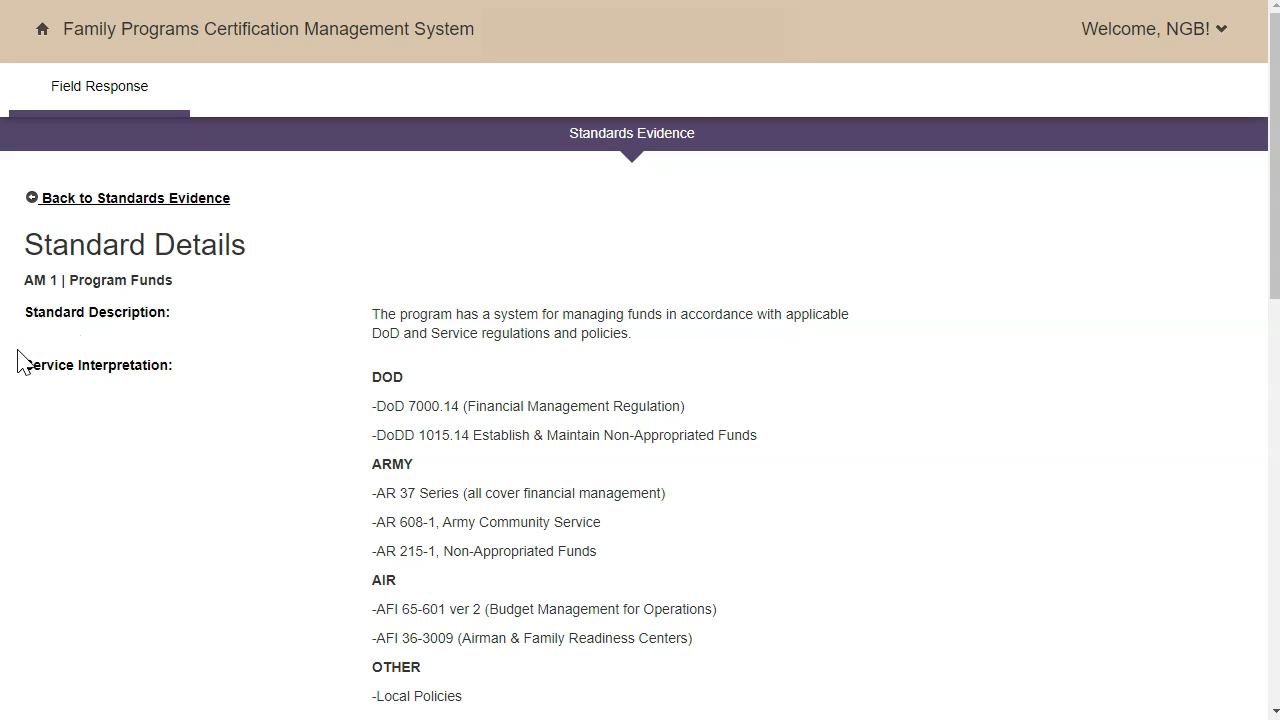
scroll(138, 388, down, 5)
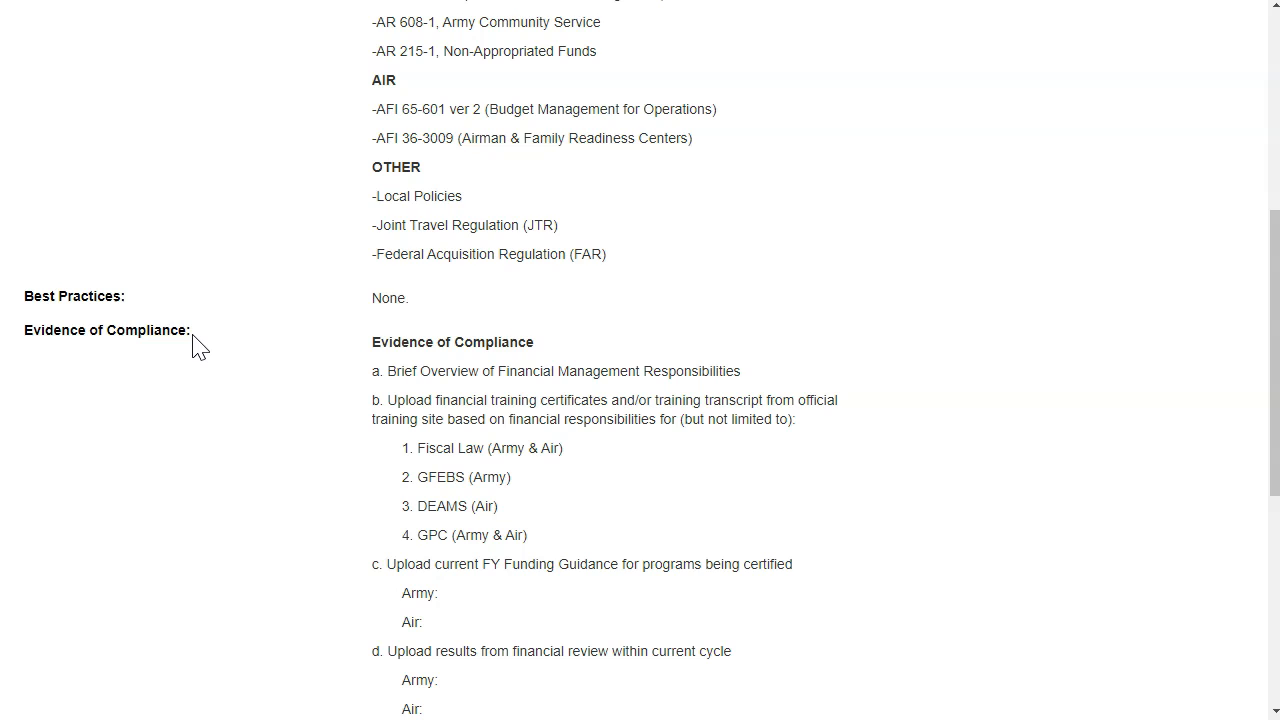
scroll(198, 345, down, 5)
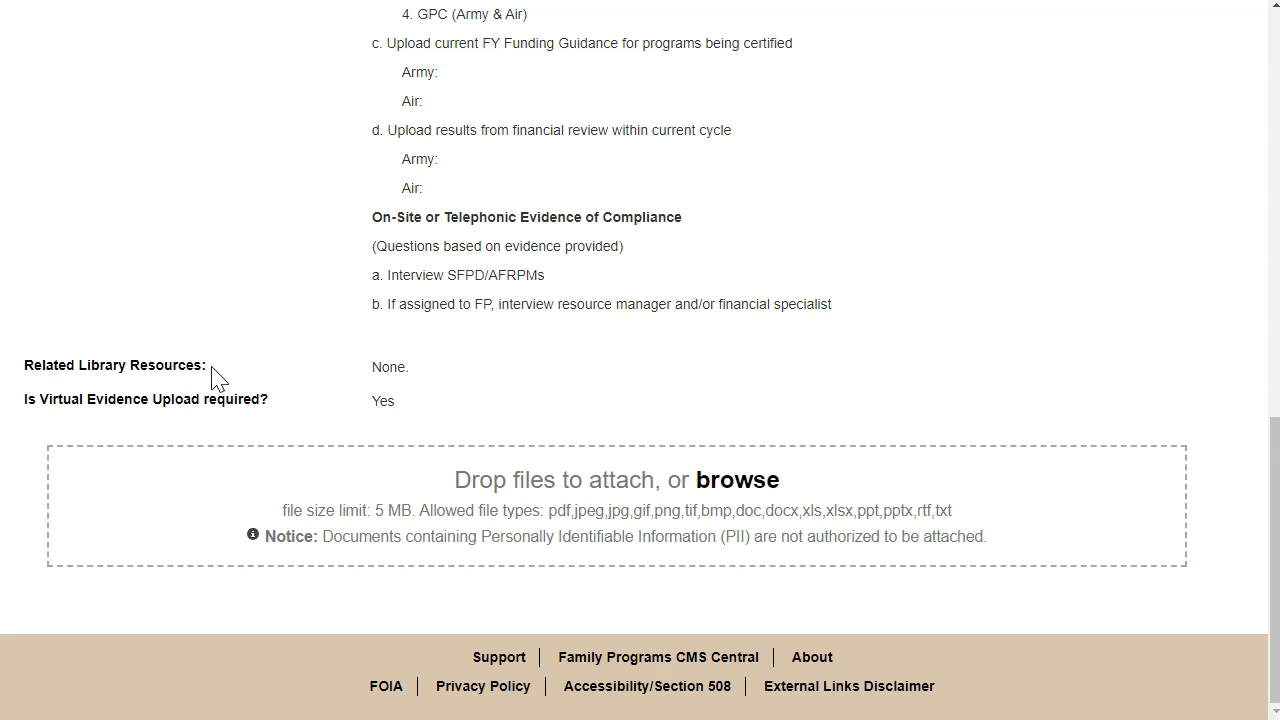
click(424, 376)
click(727, 488)
double_click(253, 93)
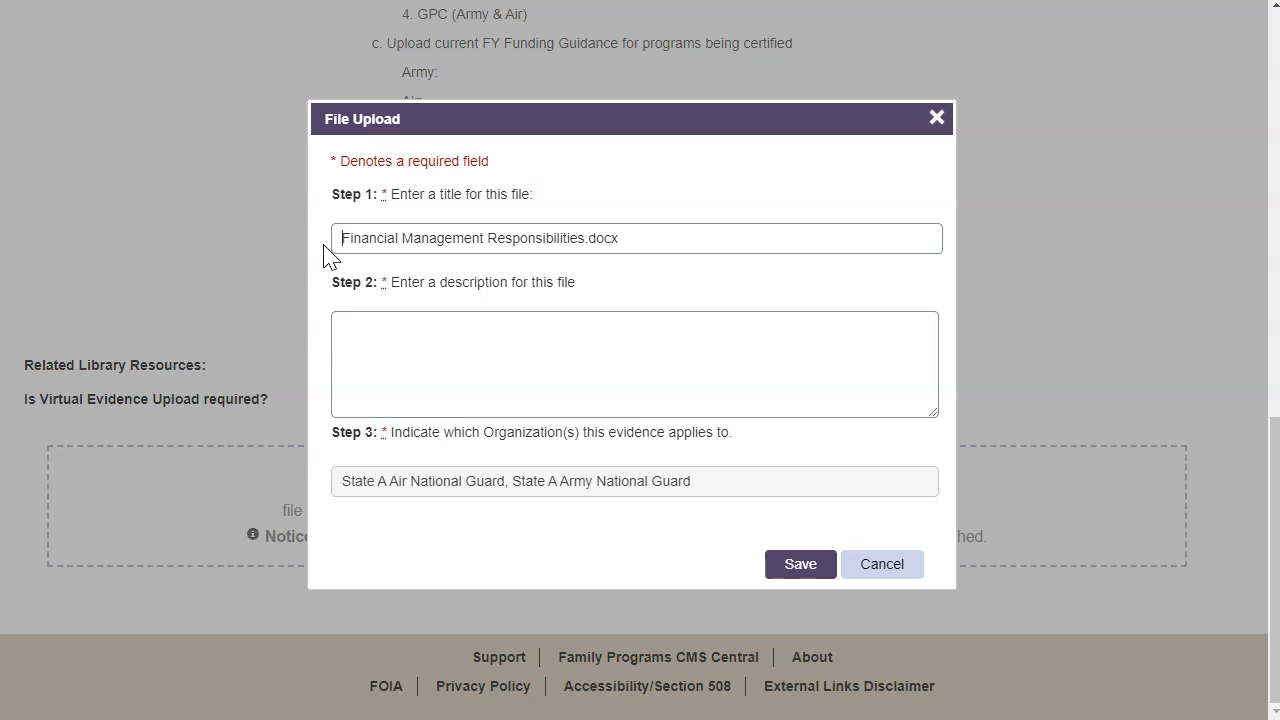
Step: Title the file "Program Financial Management Responsibilities.docx", describe it as "Updated program funding guidance for certification" and save the upload
text(Program)
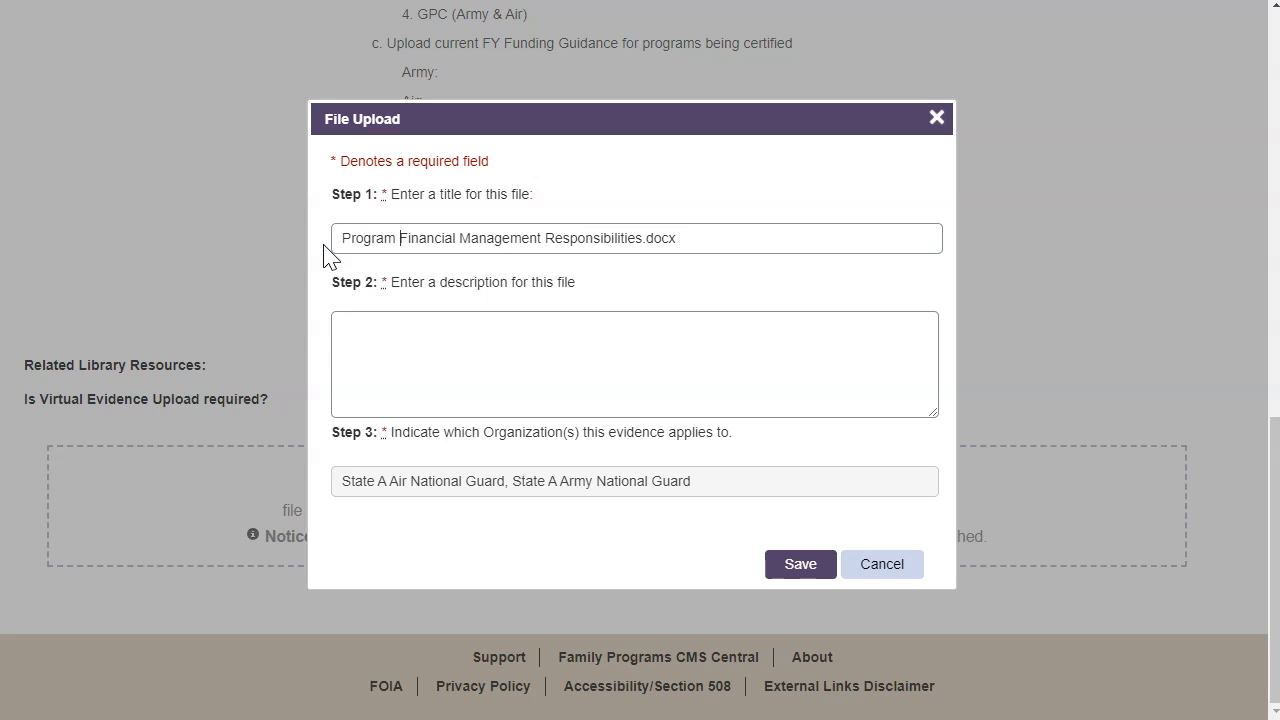
click(390, 333)
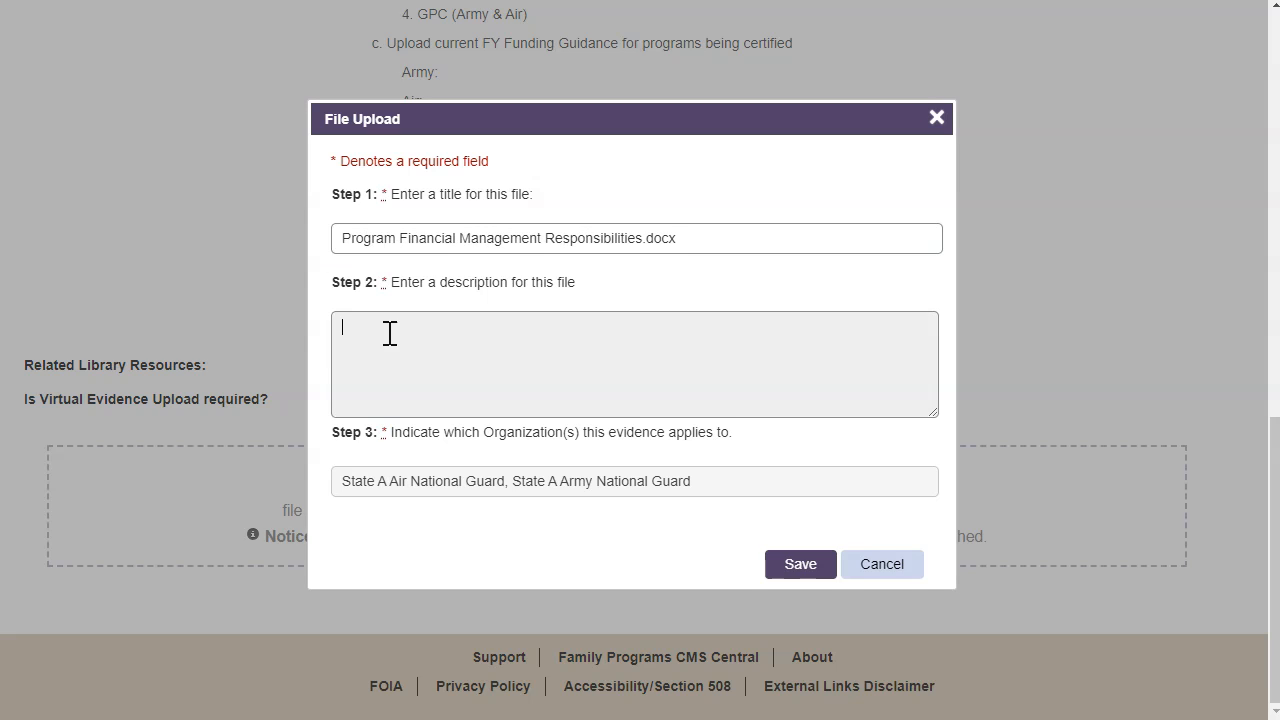
text(Updated program funding guidance for certification)
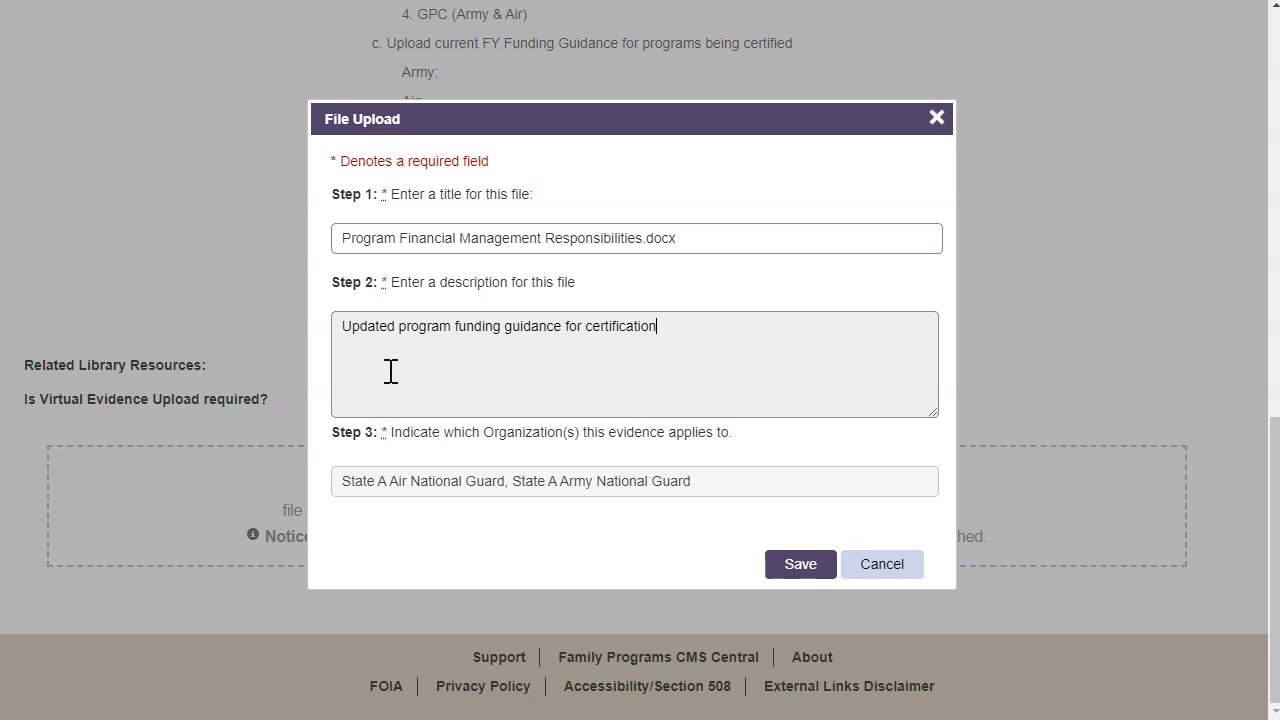
click(735, 493)
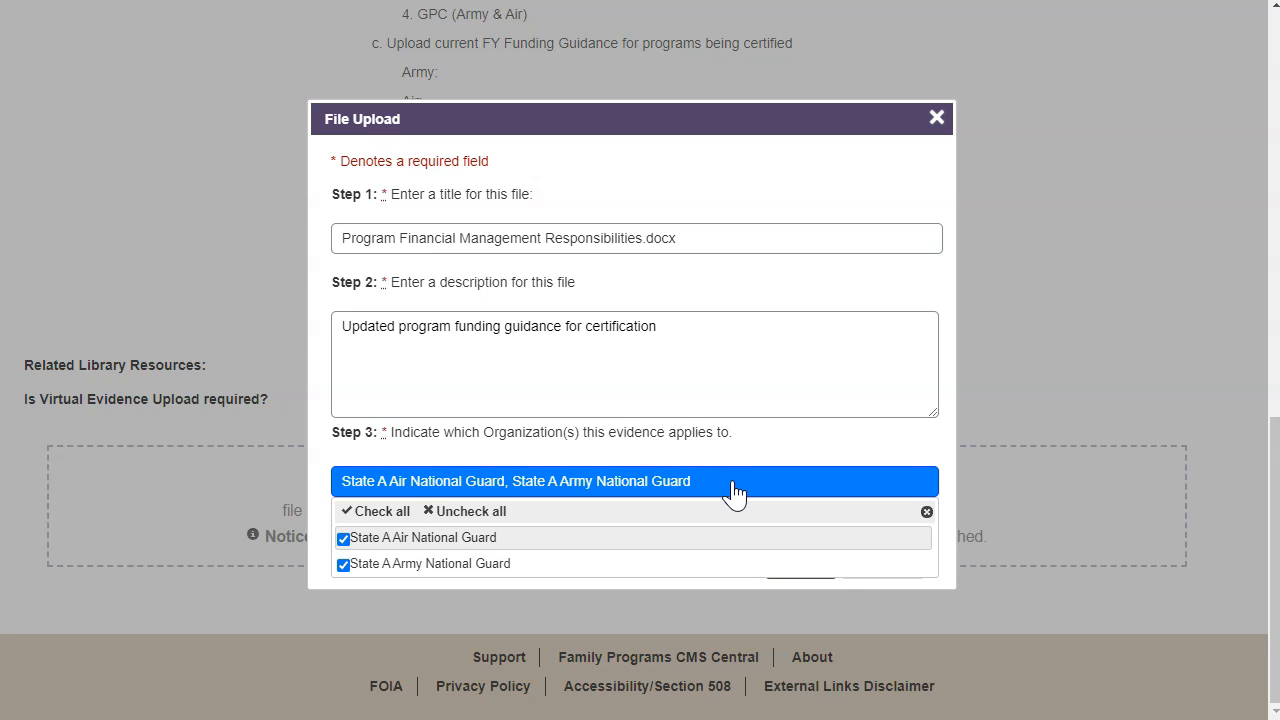
click(735, 493)
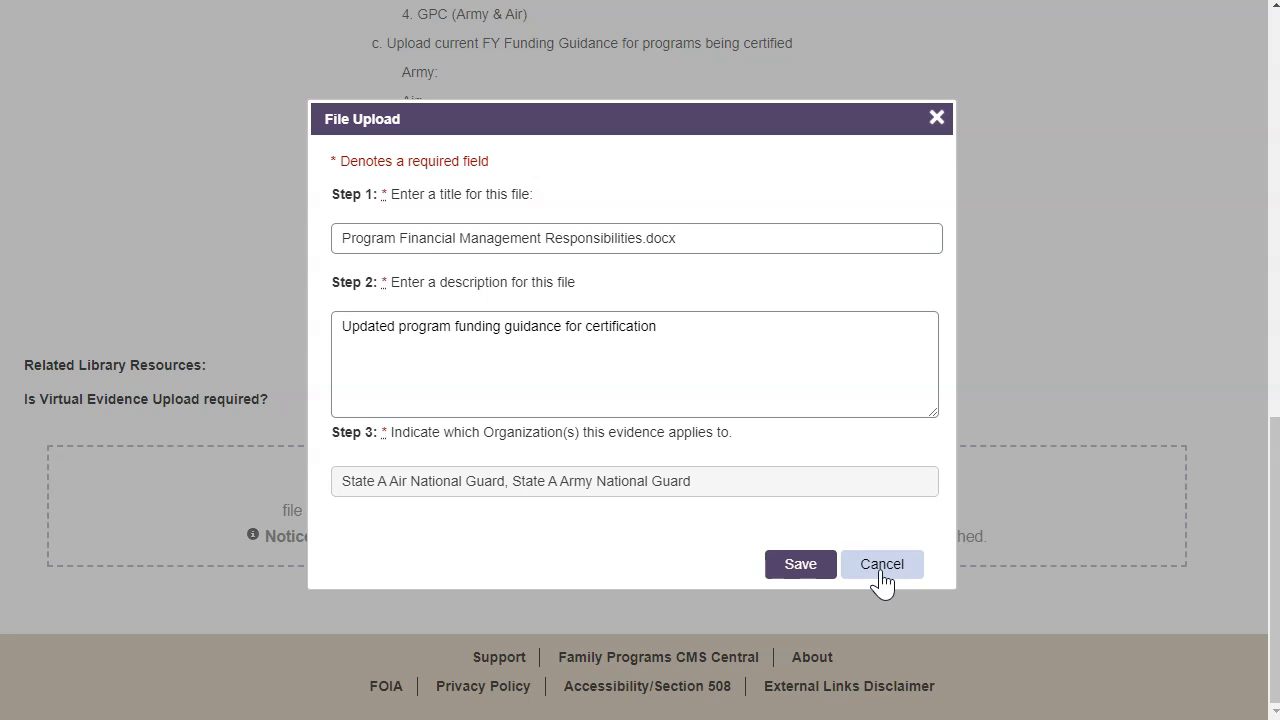
click(806, 568)
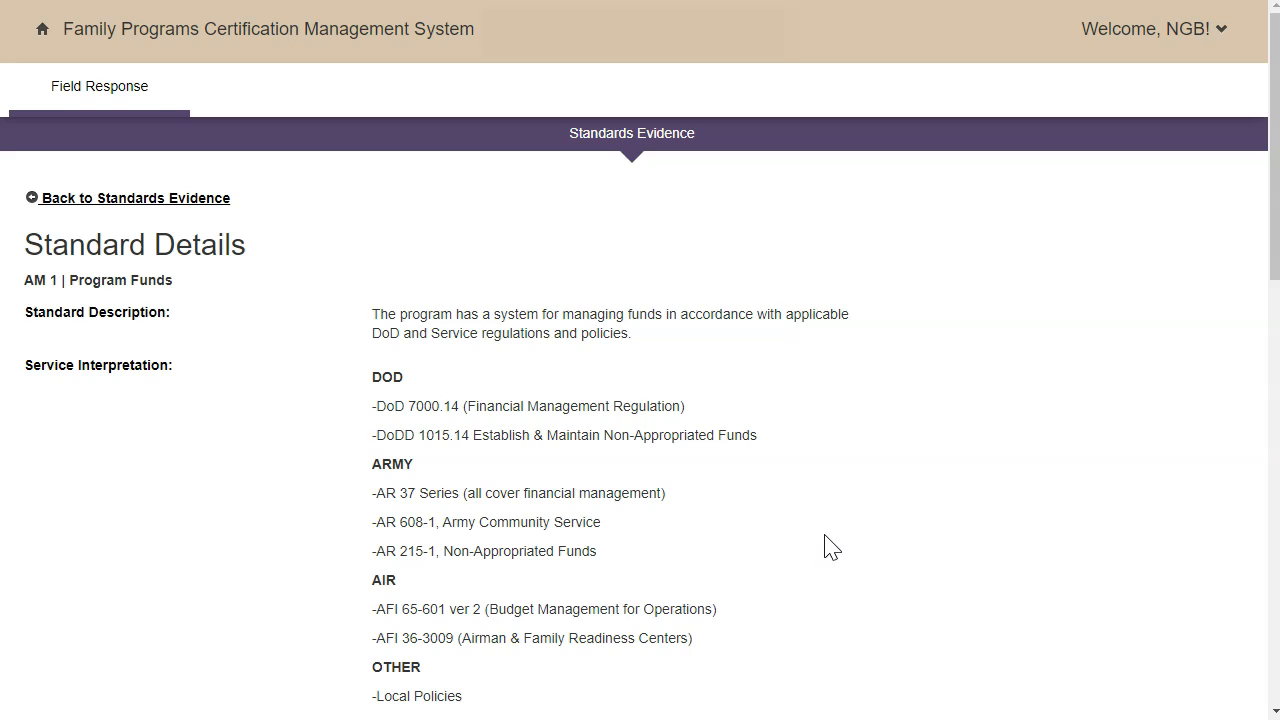
Step: Add and save the evidence comment "See pages 3-5 for specific guidance provided" on the uploaded Program Funds file
scroll(828, 543, down, 10)
scroll(828, 543, down, 2)
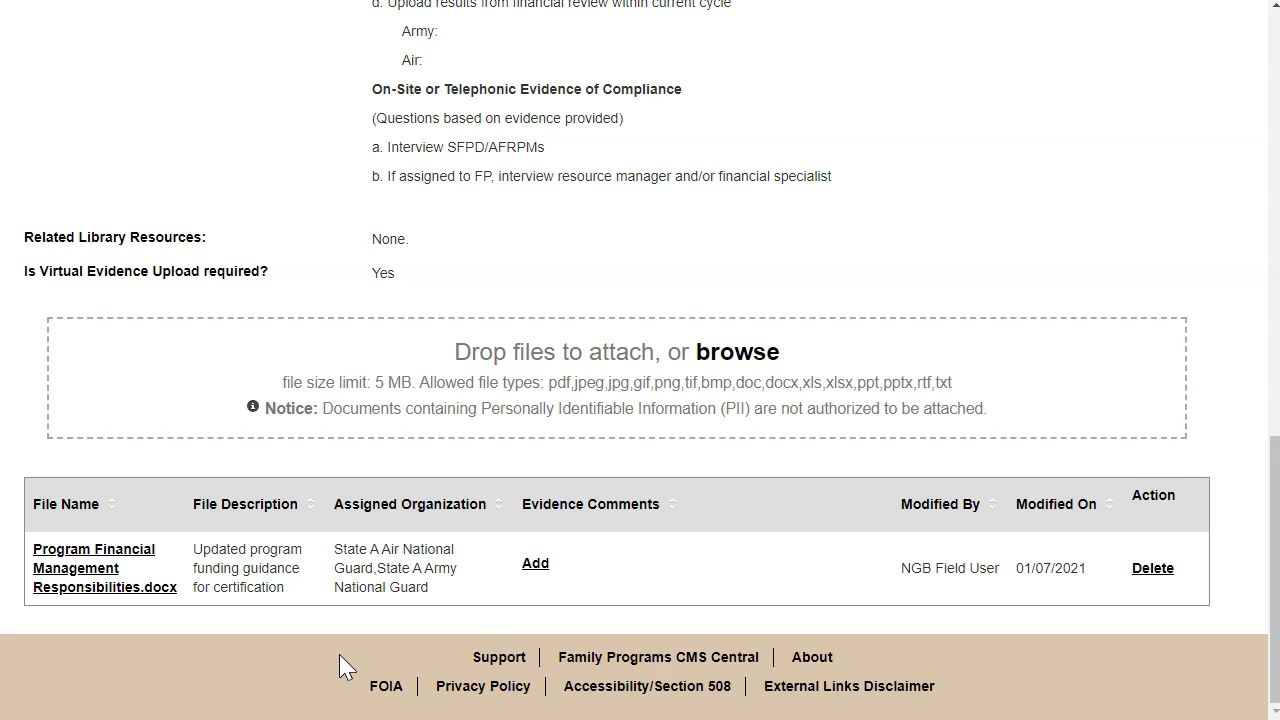
click(536, 565)
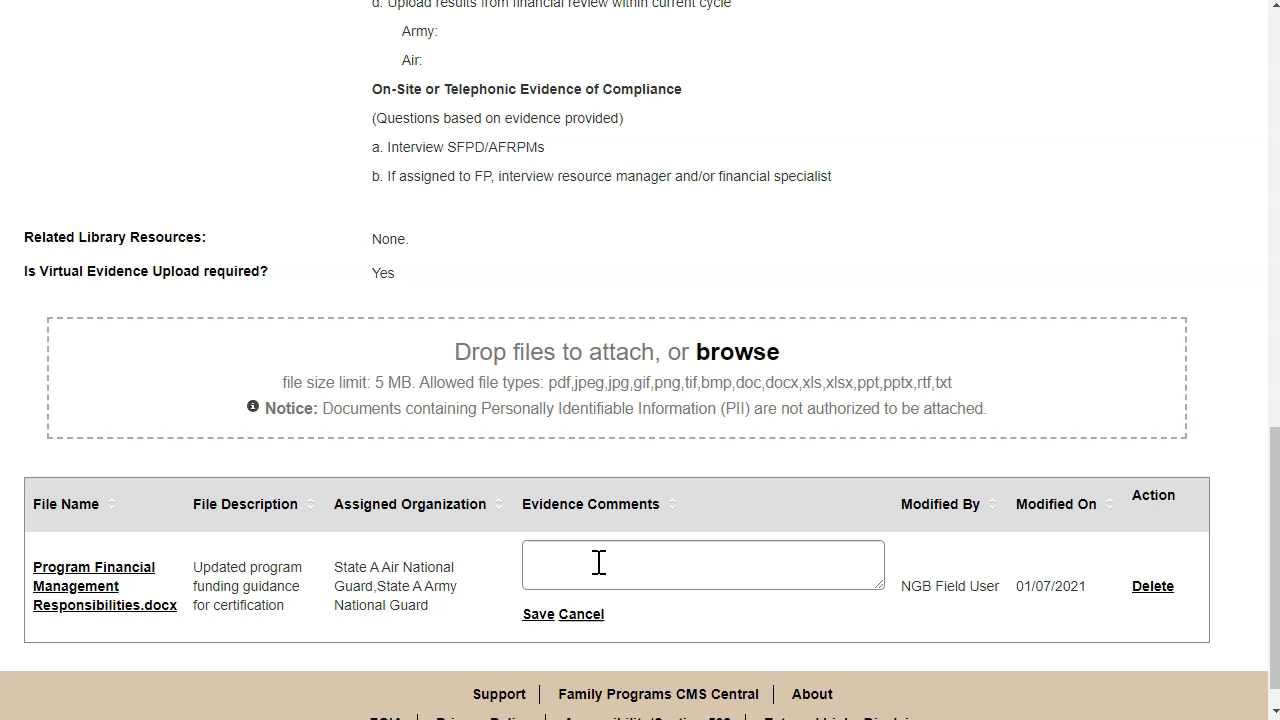
text(See pages 3-5 for specific guidance provided)
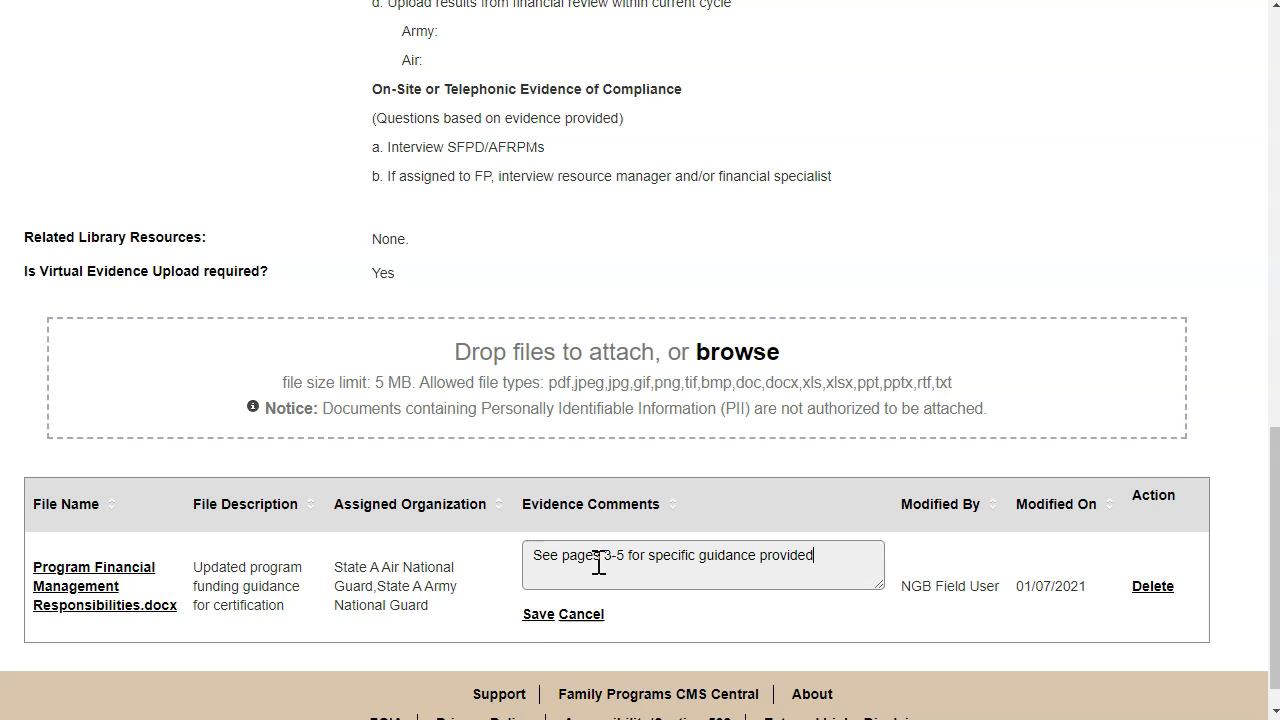
click(533, 616)
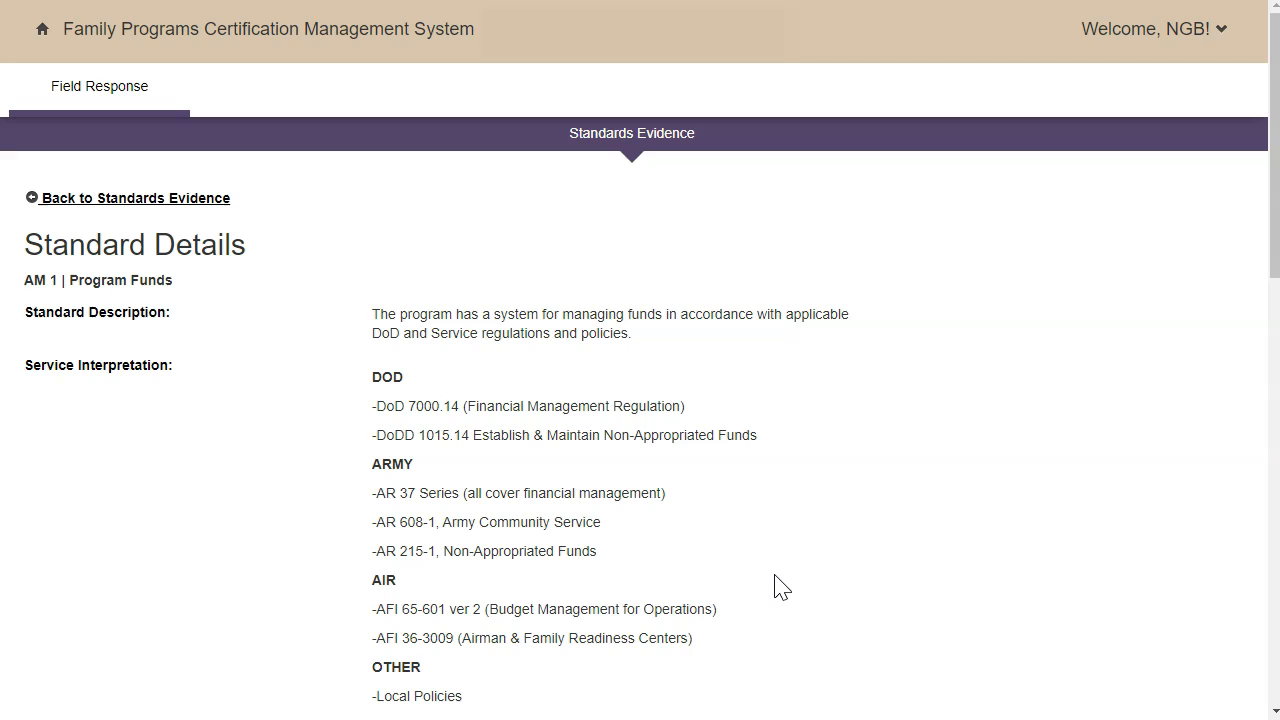
scroll(277, 386, down, 10)
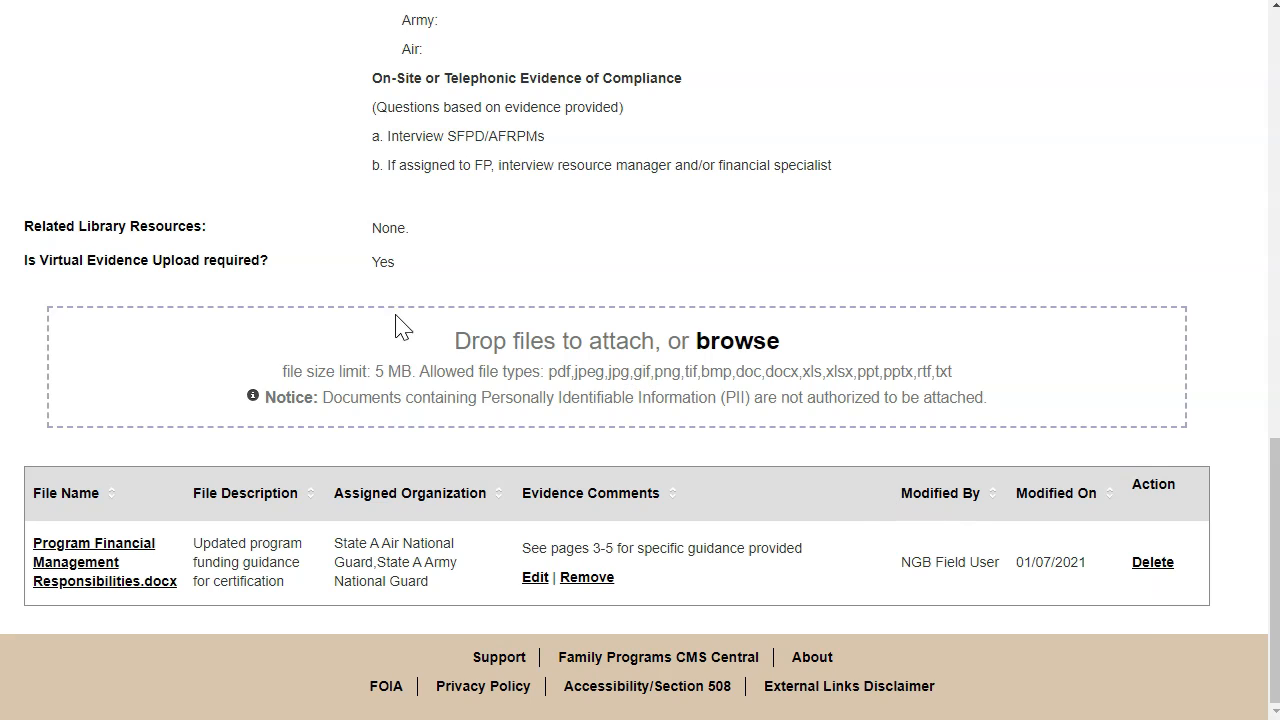
Step: Return from the Program Funds details to the Standards Evidence list
scroll(172, 320, up, 8)
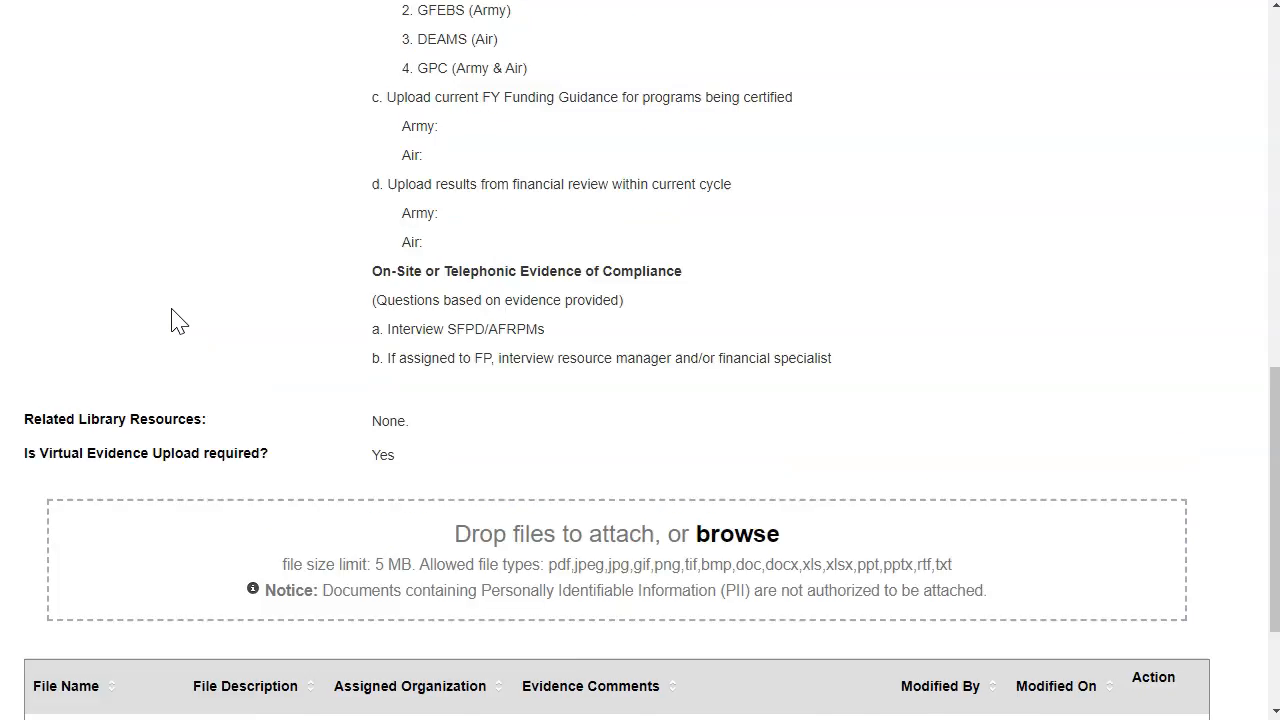
scroll(175, 320, up, 3)
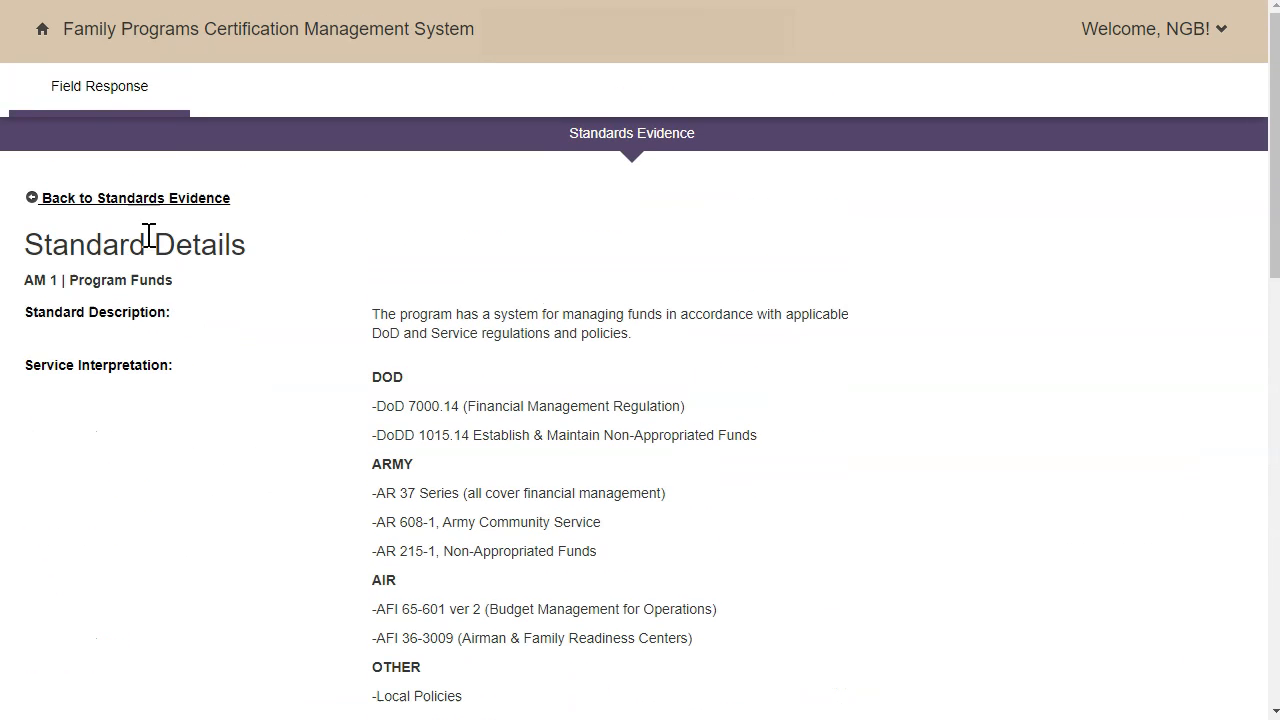
click(140, 203)
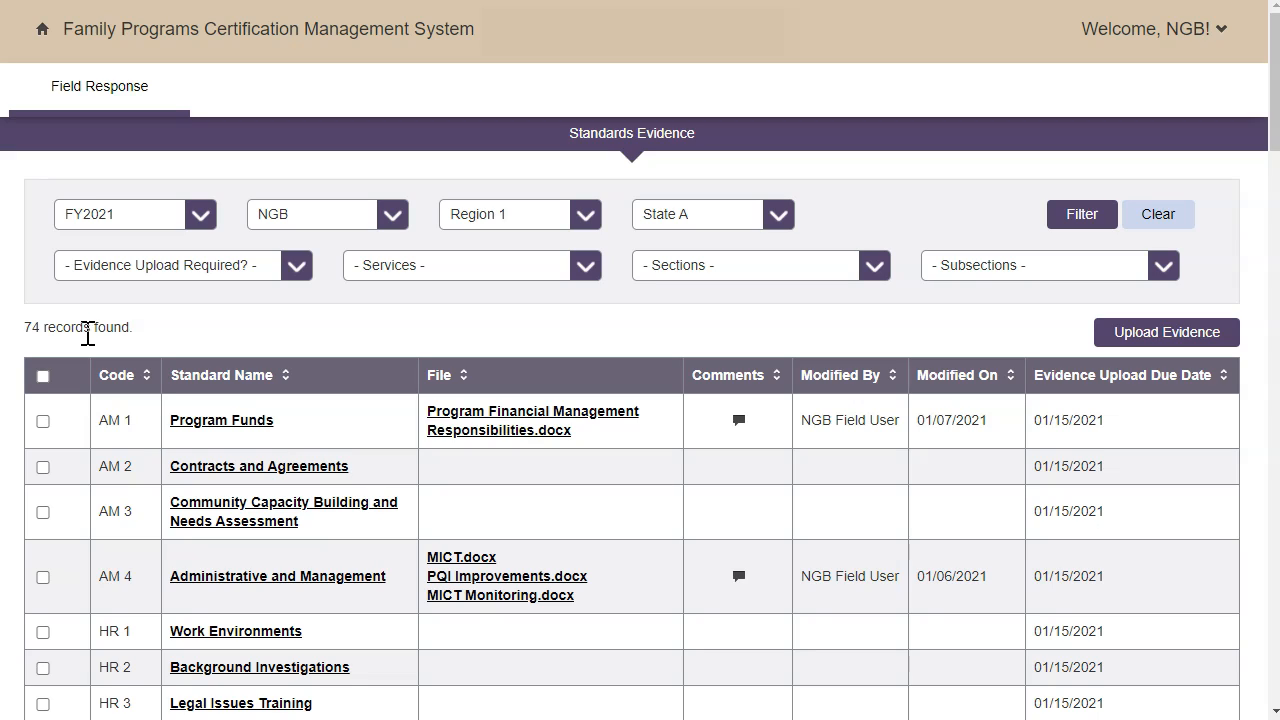
click(43, 422)
click(43, 467)
click(43, 513)
click(43, 378)
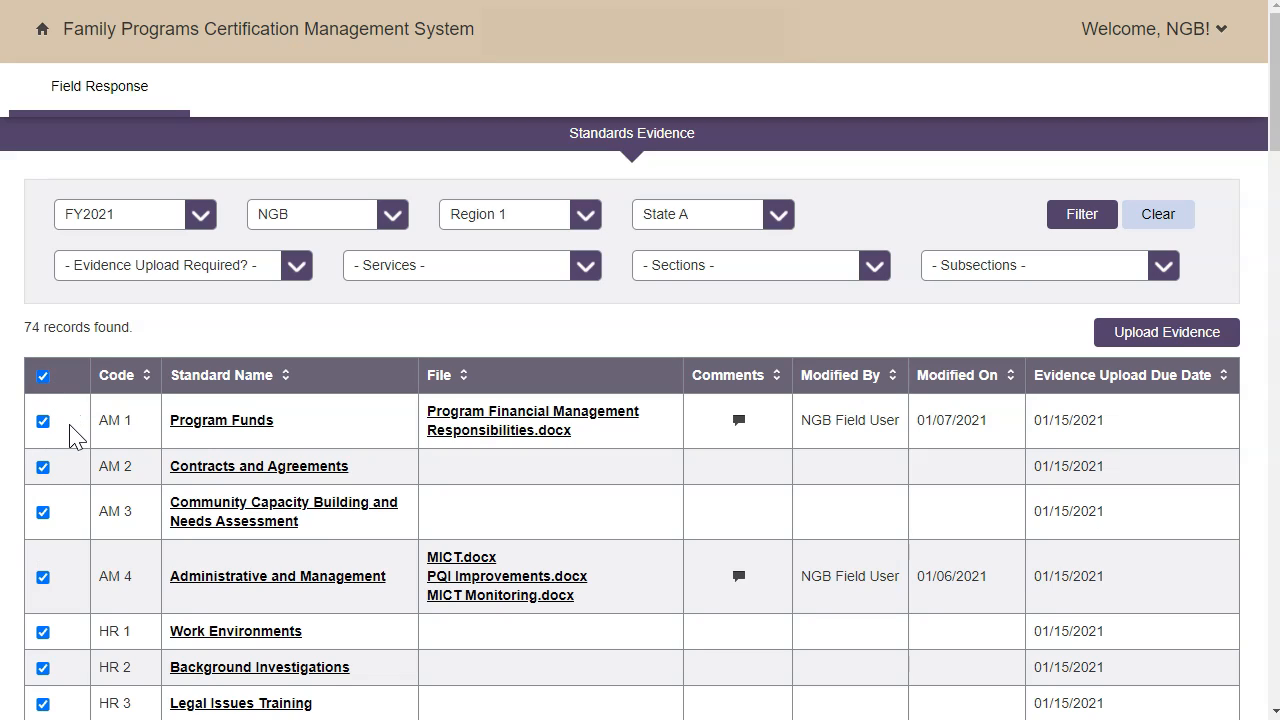
click(43, 377)
Step: Start one evidence upload for standards HR 1, HR 2 and HR 3 with Current Staff Listing including title role contact info.docx
click(43, 632)
click(43, 668)
click(43, 704)
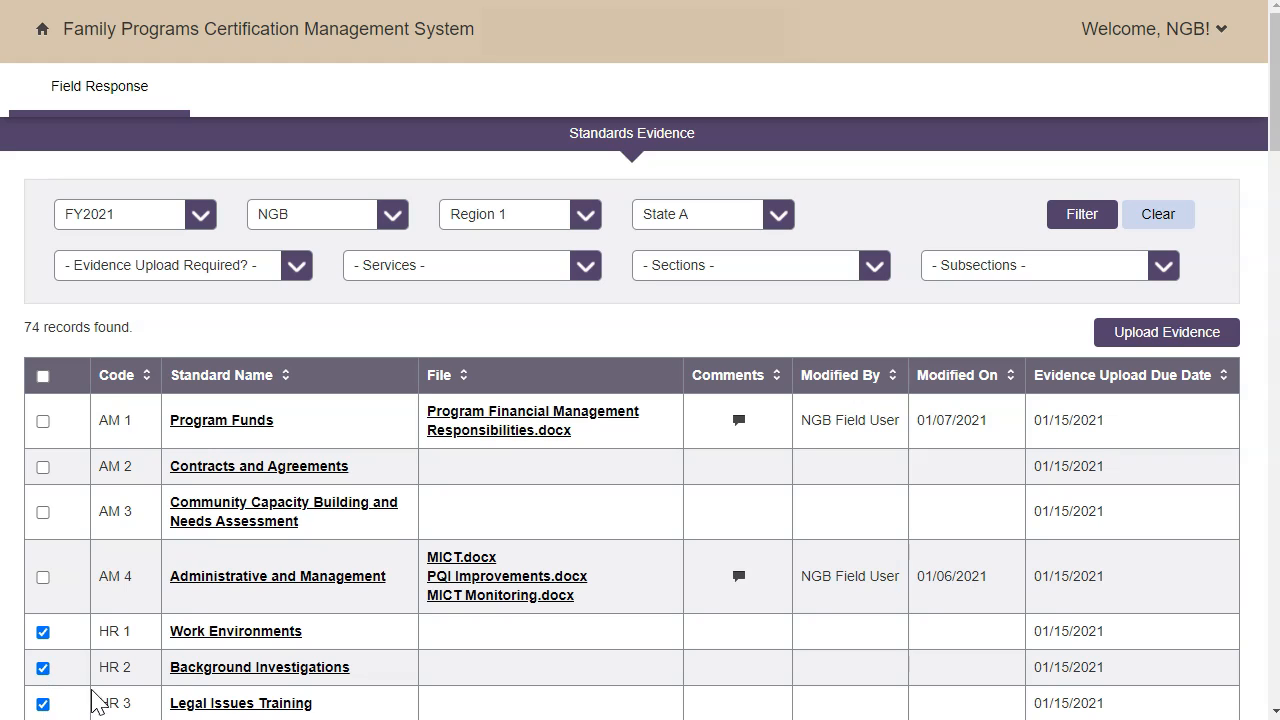
click(1157, 335)
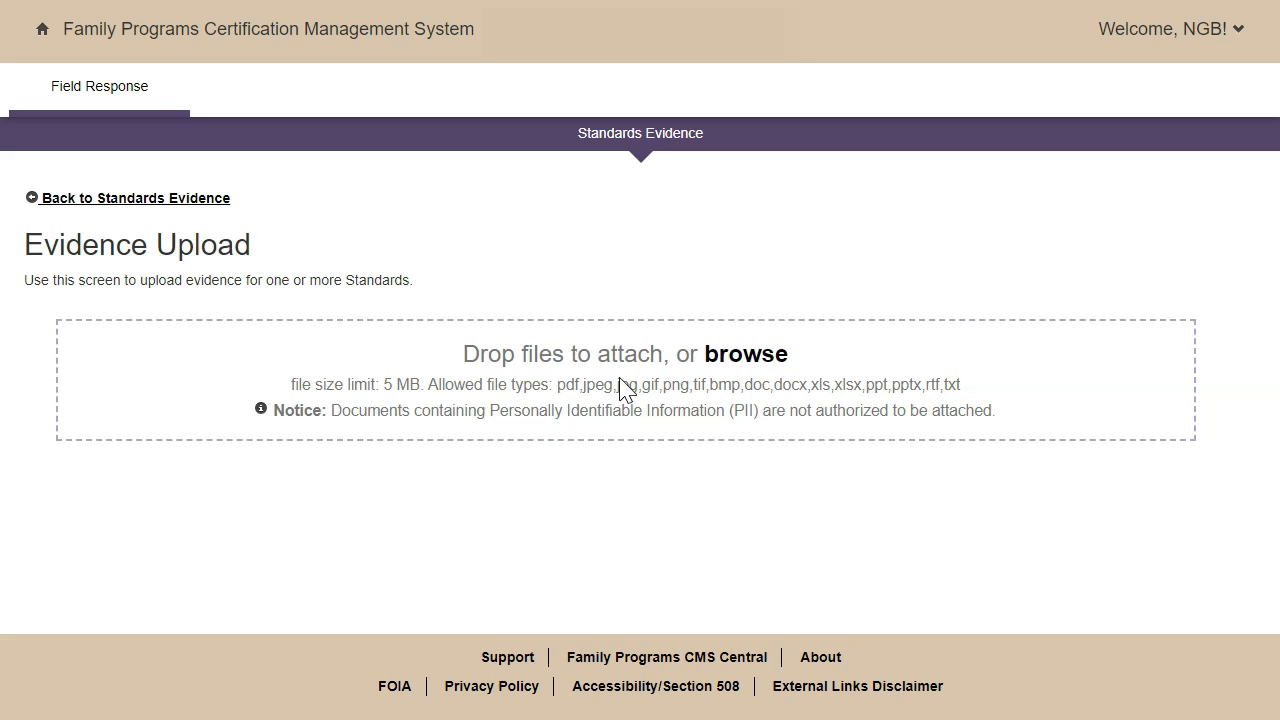
click(738, 360)
double_click(208, 76)
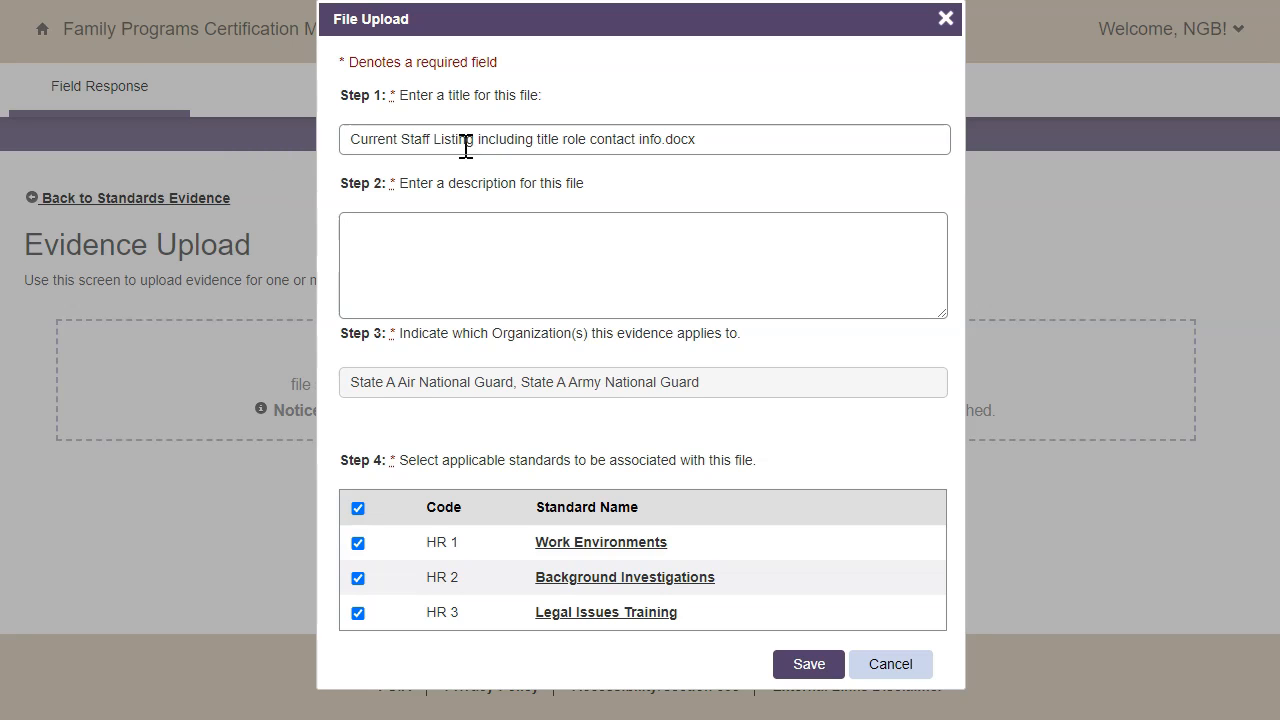
Step: Describe the file as "Current staff responsible for program delivery and certification" and keep both State A organizations assigned
click(726, 140)
click(580, 229)
text(Current staff responsible for program delivery and certification)
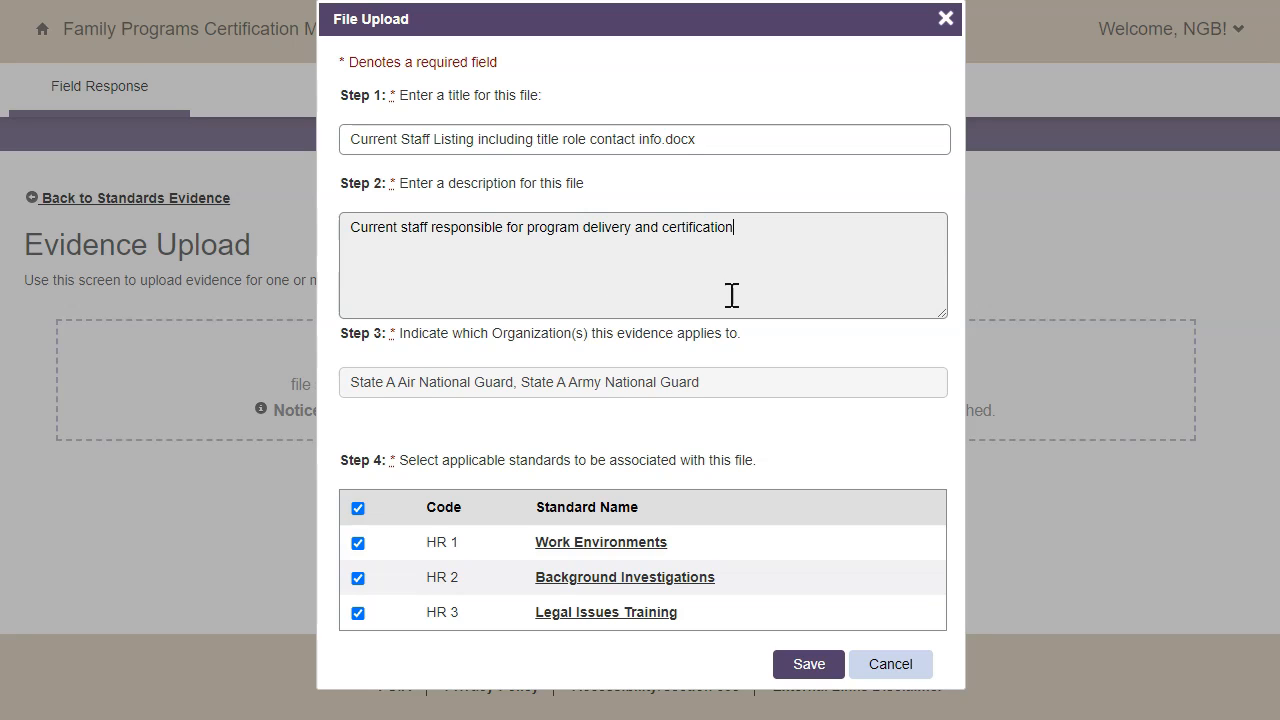
click(735, 392)
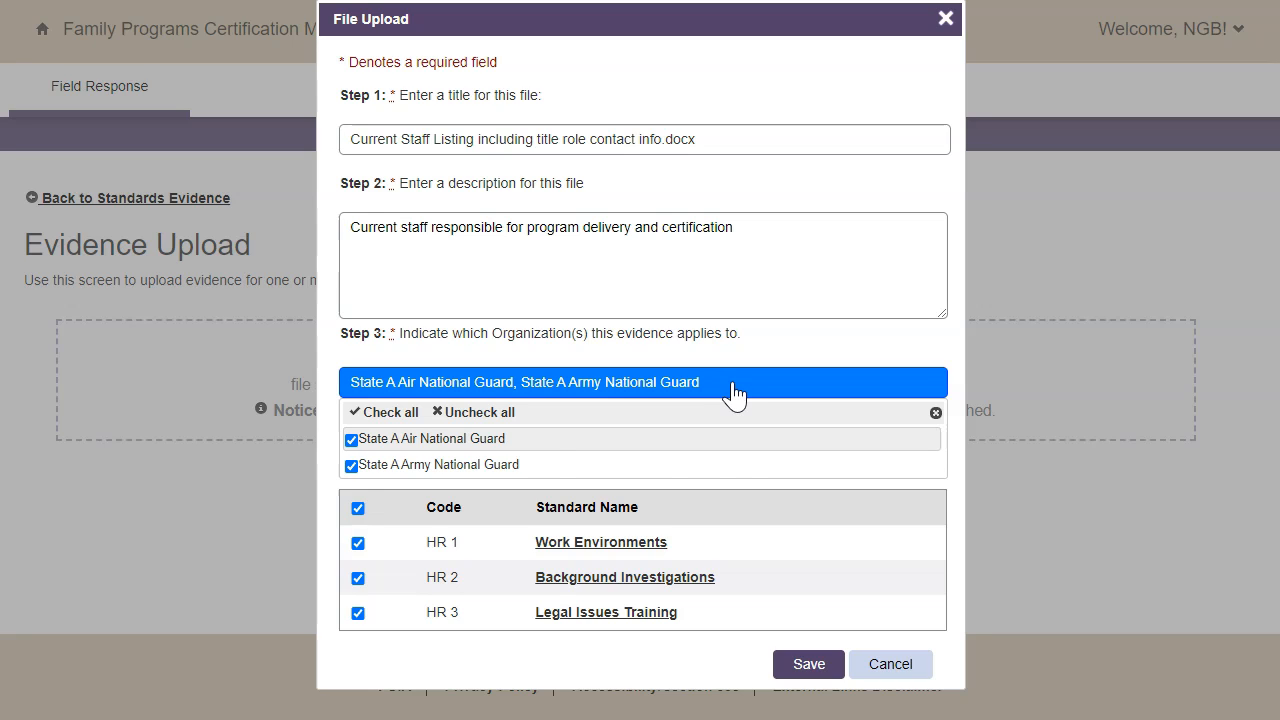
click(735, 393)
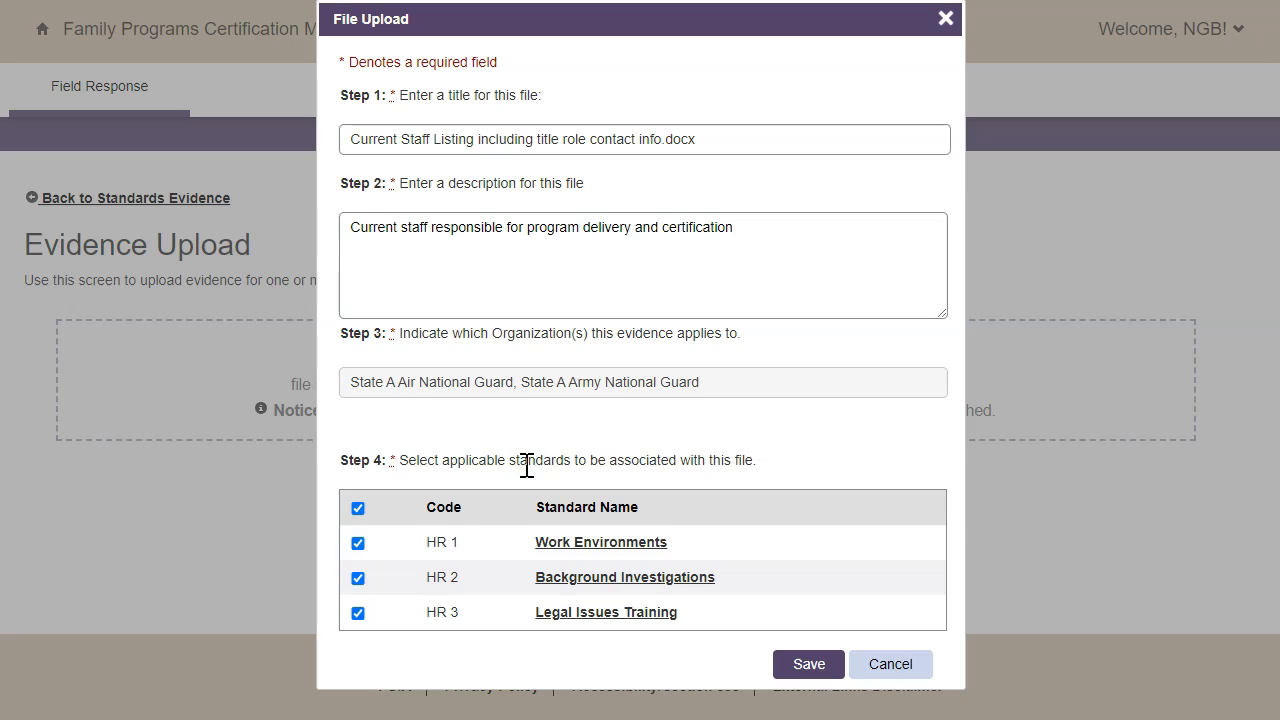
Step: Exclude the HR 3 Legal Issues Training standard from the staff listing file and save the upload
click(358, 614)
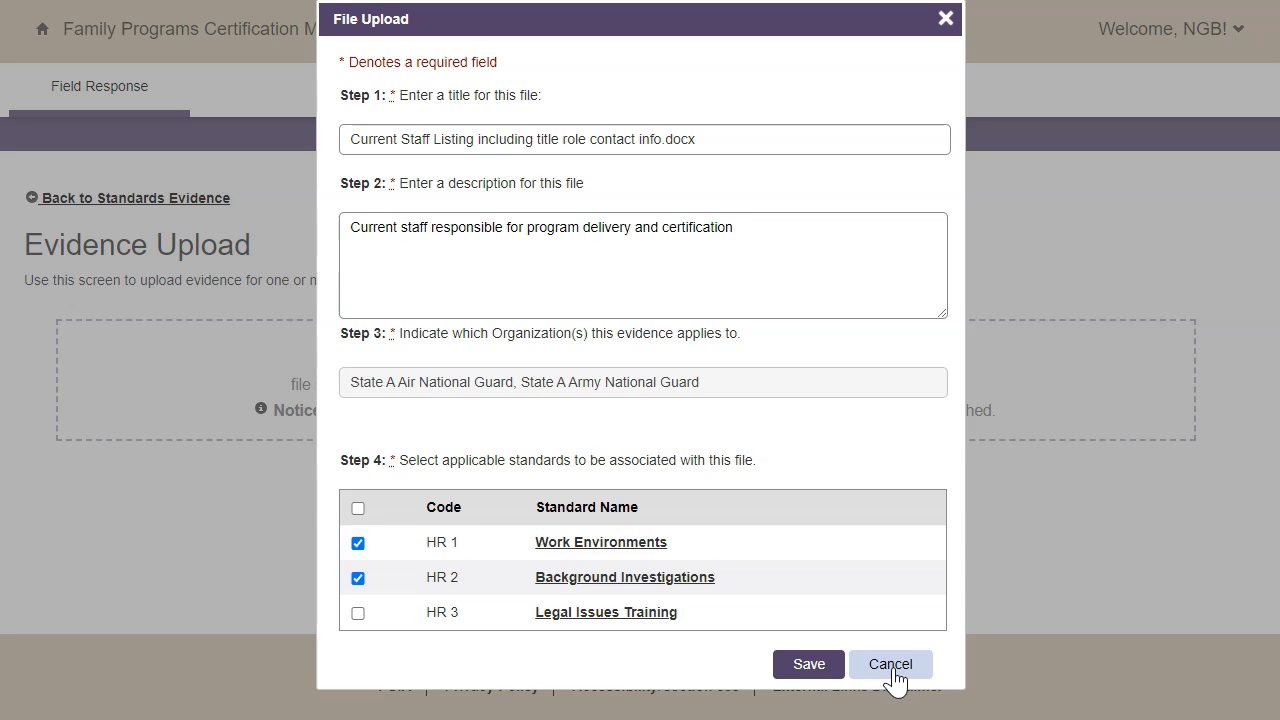
click(803, 670)
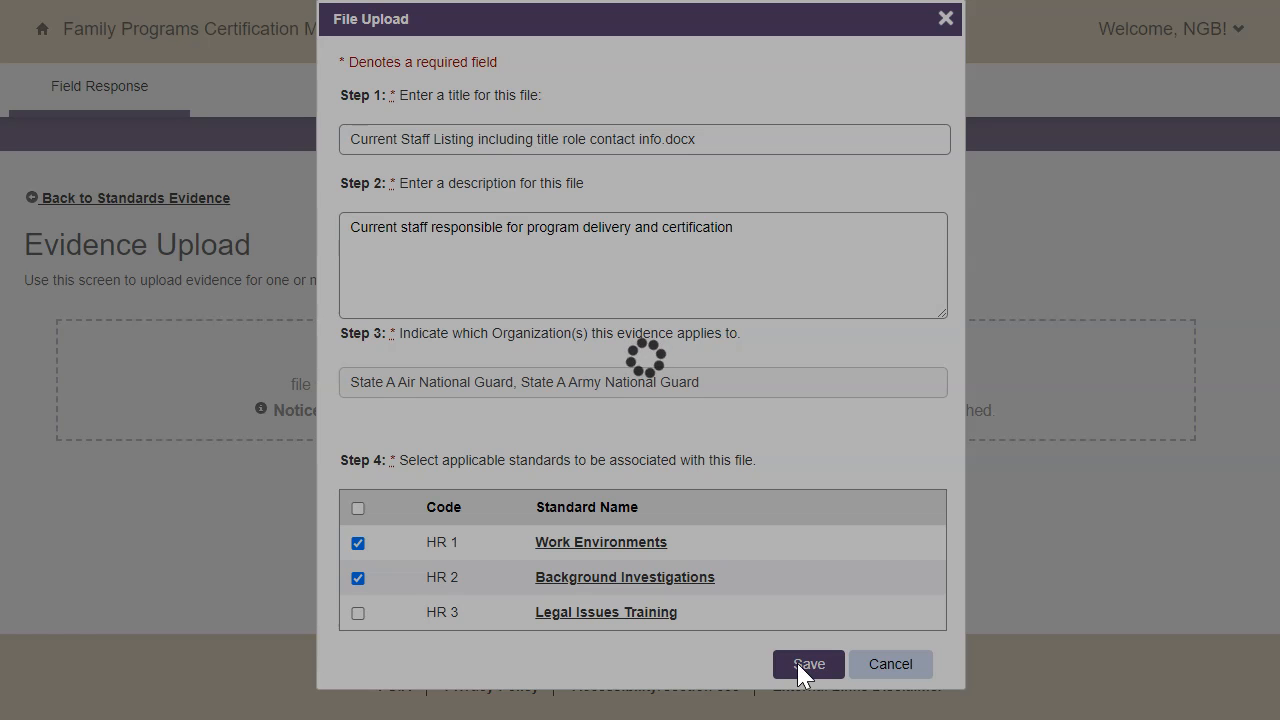
scroll(803, 676, down, 2)
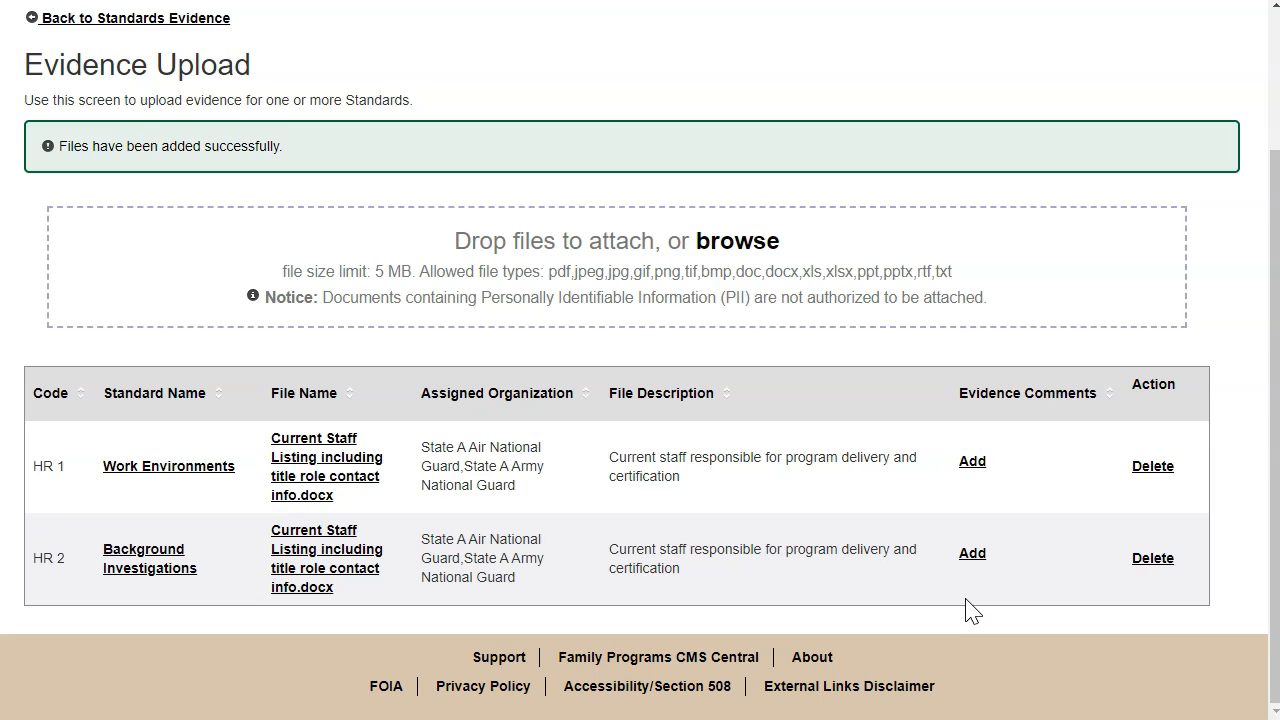
Step: Review the AM 4 Administrative and Management standard's compliance requirements and uploaded files, and return to the Standards Evidence list
click(192, 30)
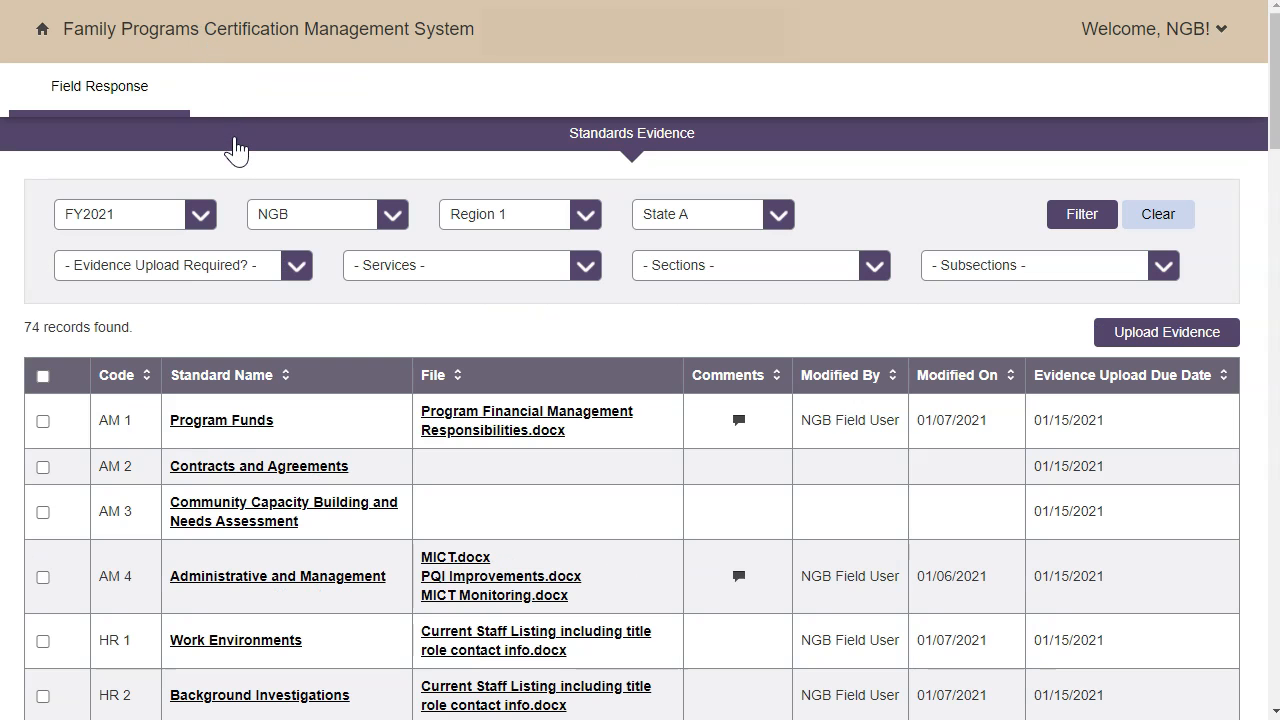
click(243, 590)
scroll(880, 570, down, 4)
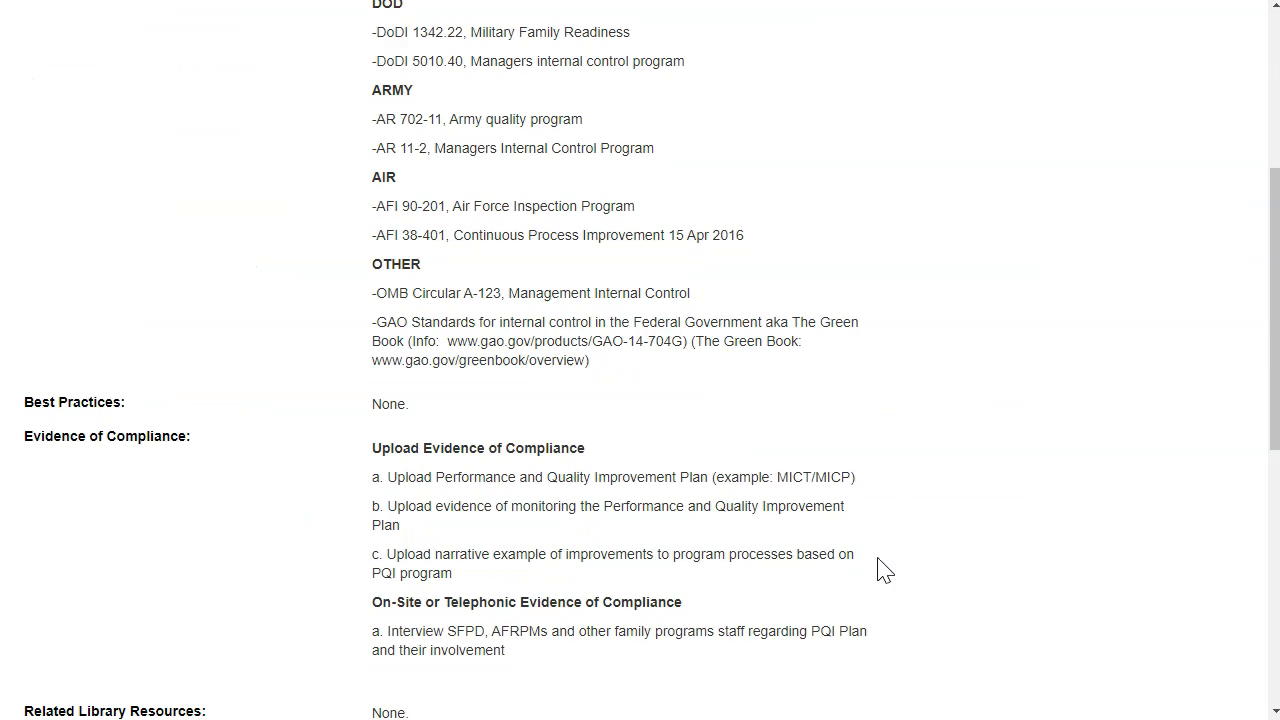
scroll(880, 570, down, 6)
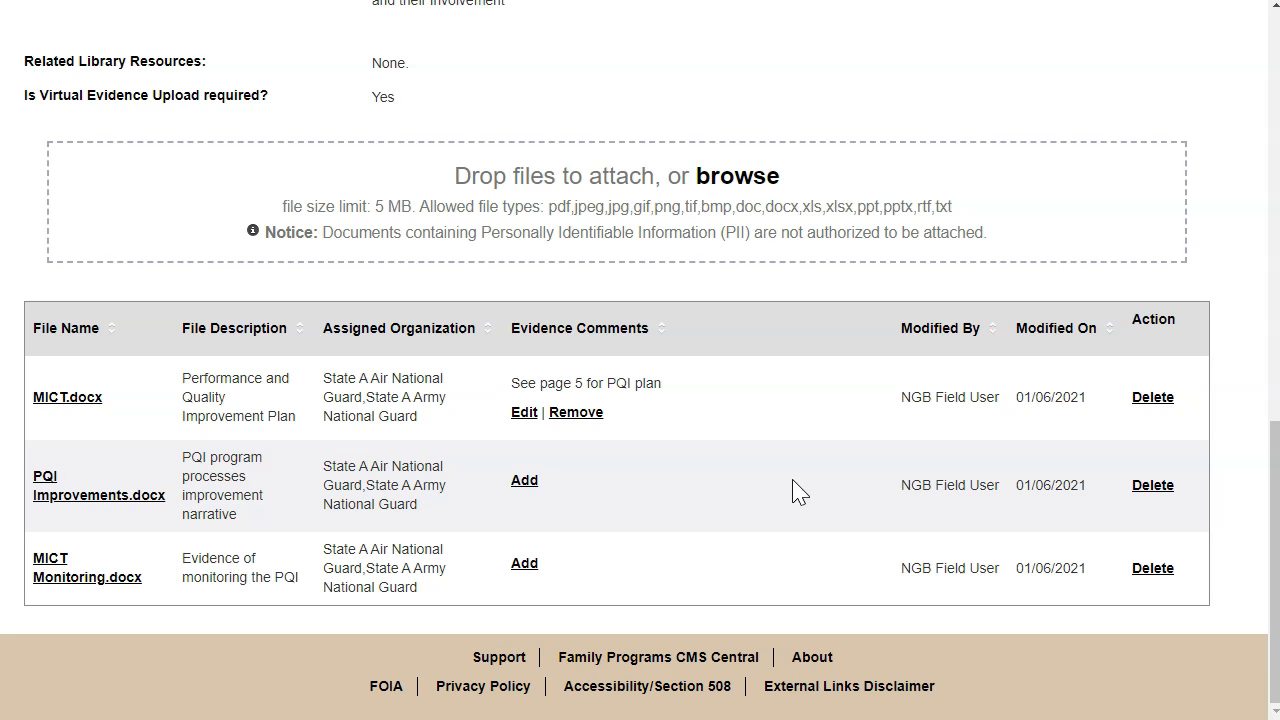
scroll(800, 490, up, 10)
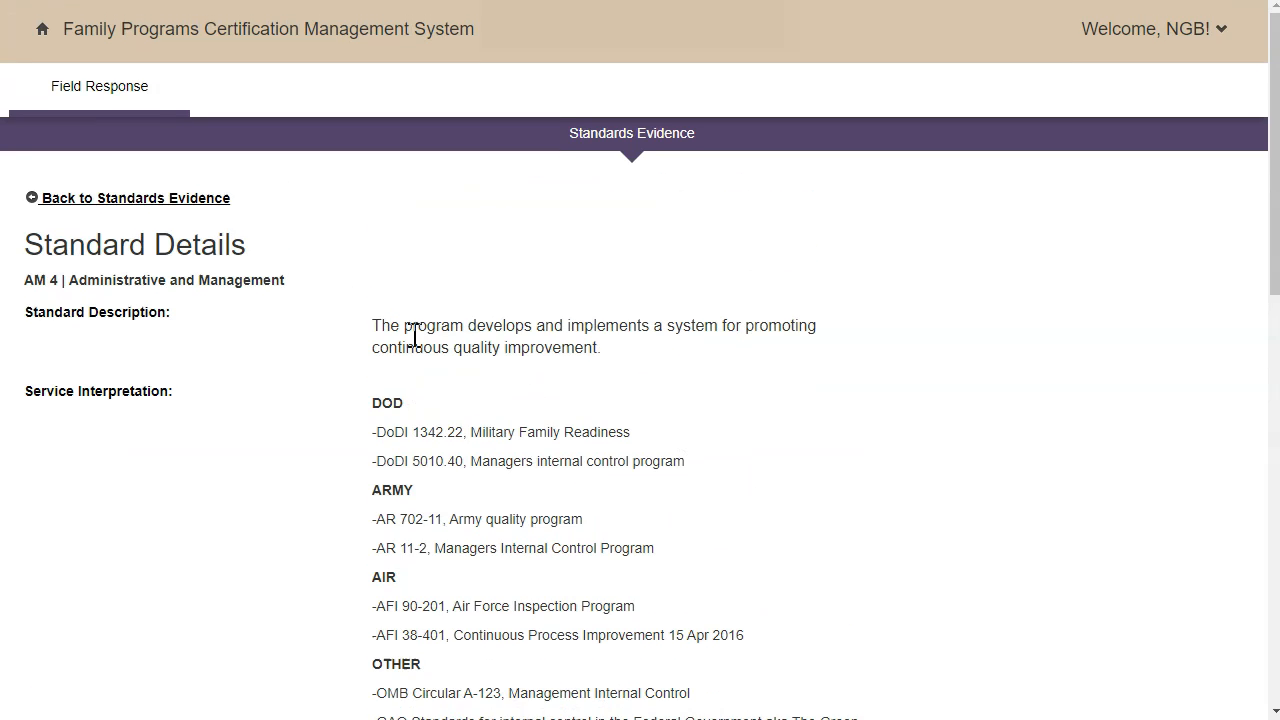
click(205, 212)
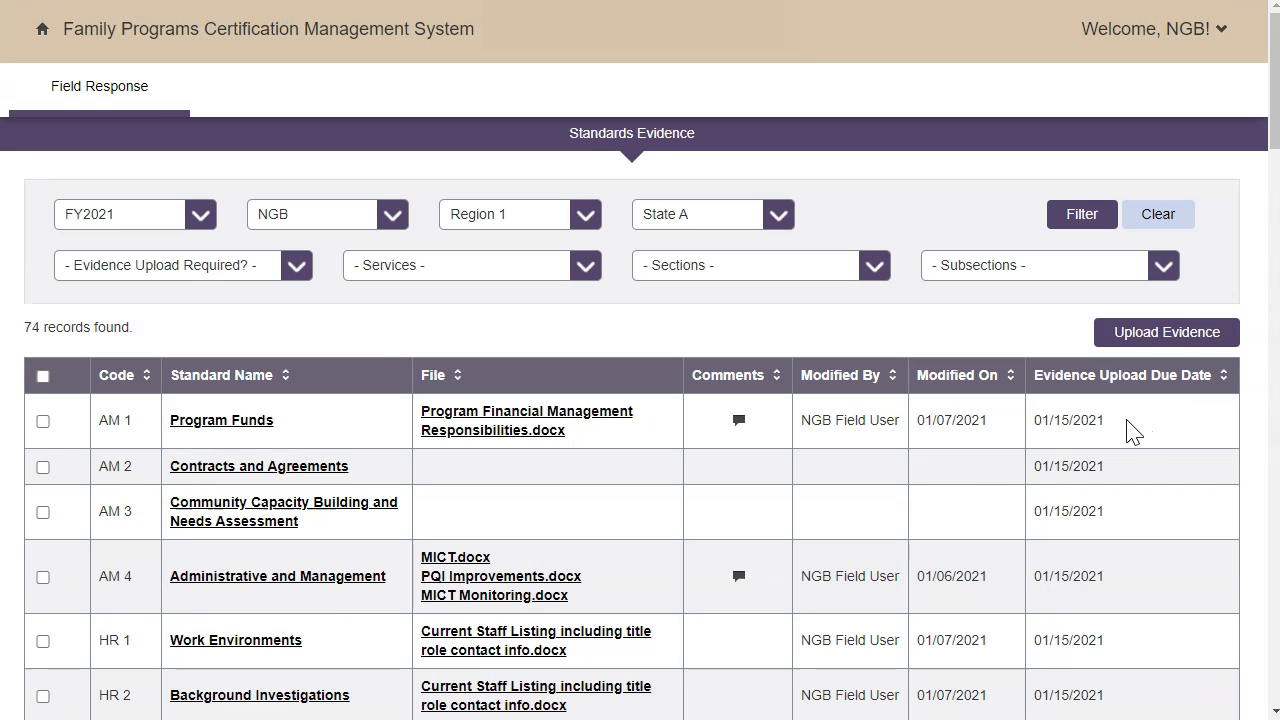